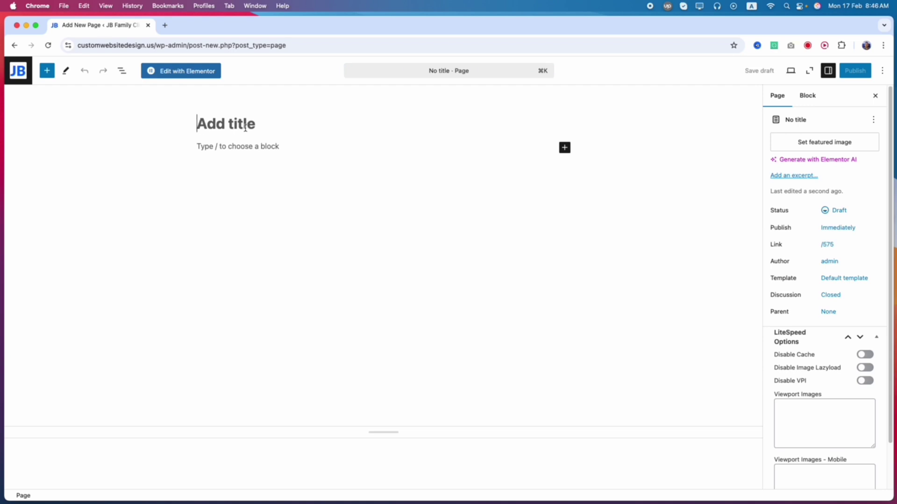
- Title the new page "Blog" and publish it
type("Blog")
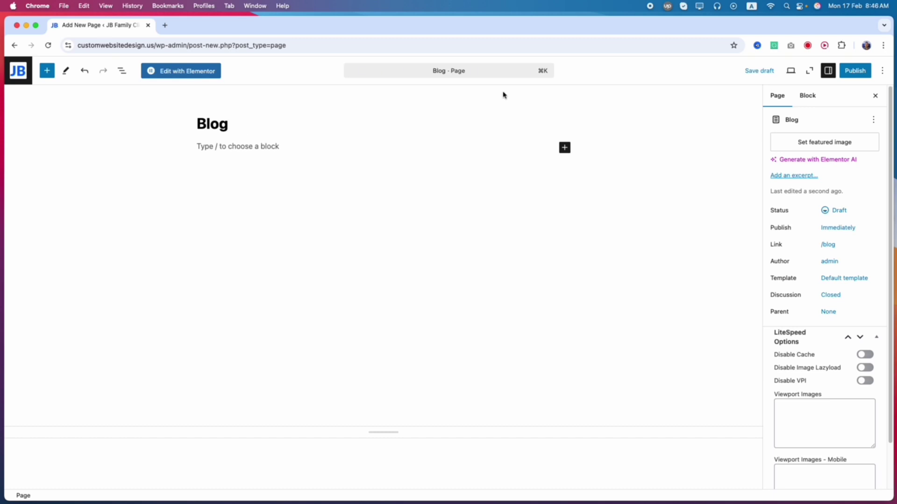
left_click(854, 71)
left_click(869, 72)
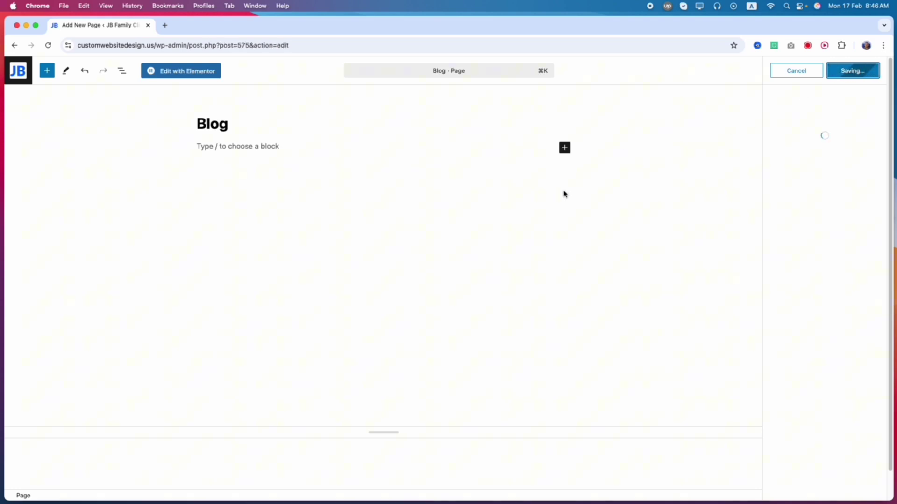
- Open the page in the Elementor editor and add a single-column Flexbox container
left_click(176, 73)
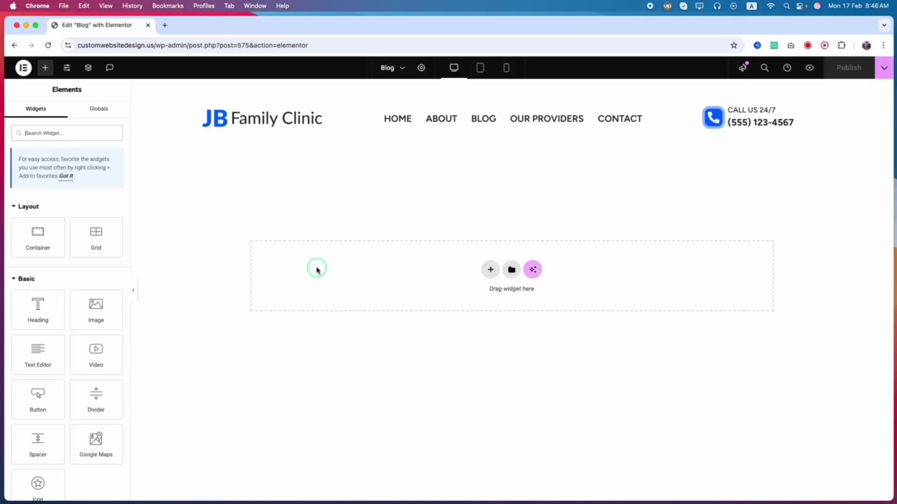
left_click(489, 270)
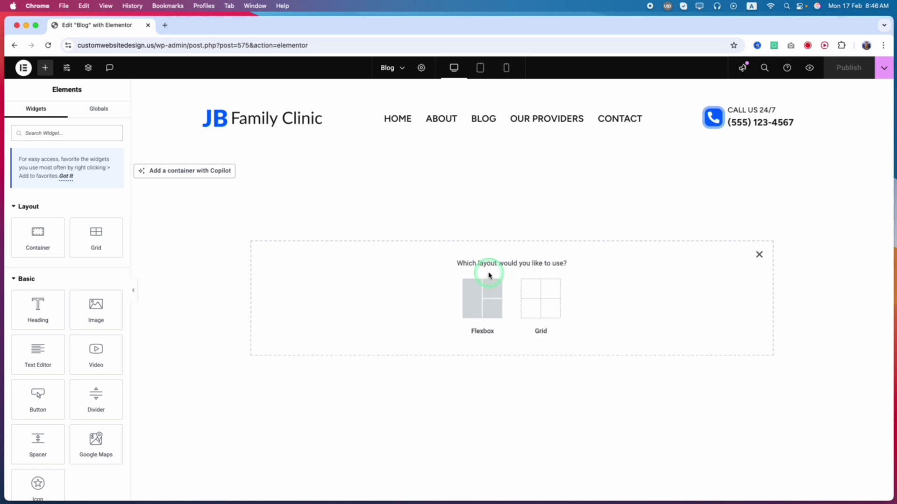
left_click(483, 301)
left_click(383, 291)
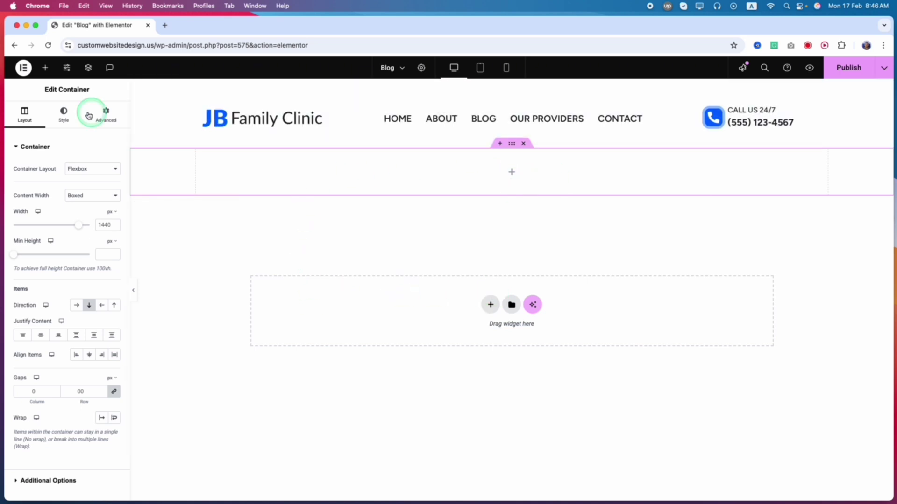
- Find the Loop Carousel widget by searching for "loop" and place it in the empty container
left_click(52, 71)
left_click(39, 127)
type("loop")
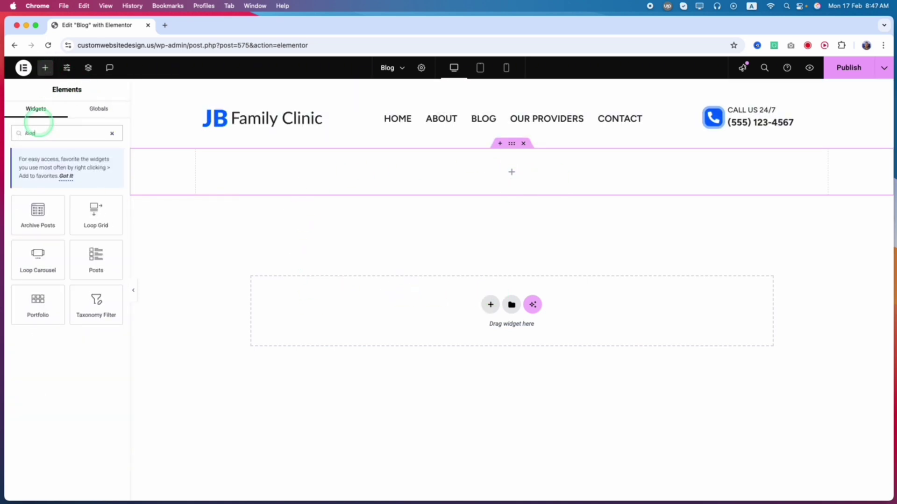
left_click(36, 260)
left_click_drag(37, 261, 504, 175)
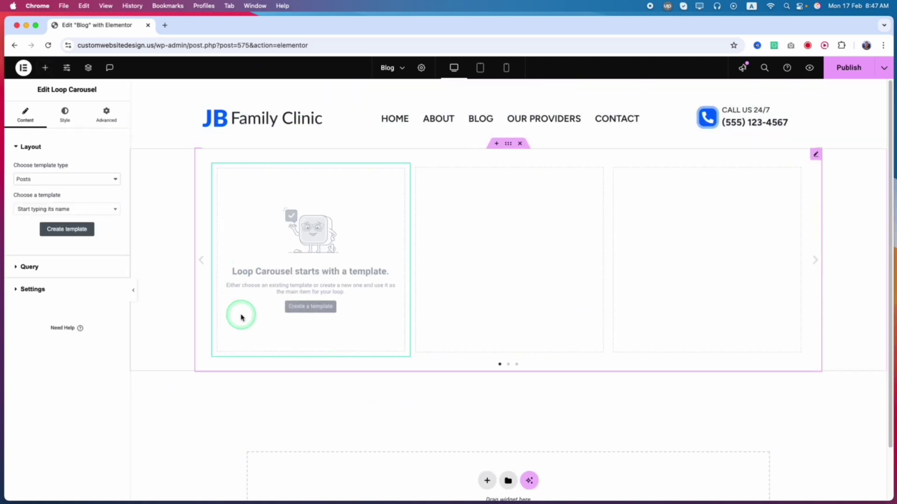
left_click(669, 270)
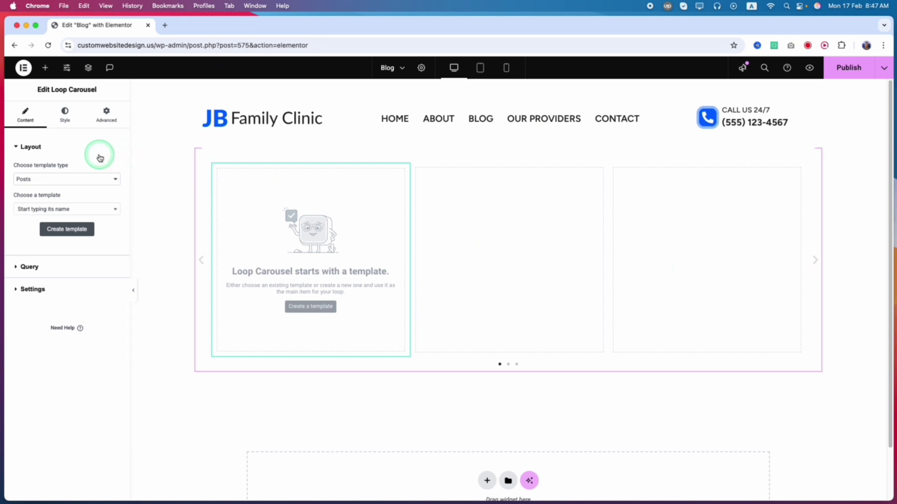
left_click(69, 236)
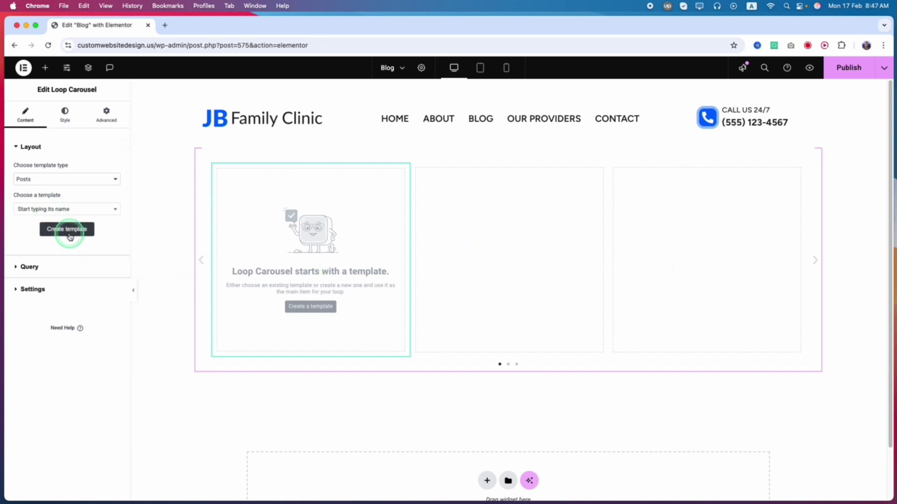
left_click(87, 210)
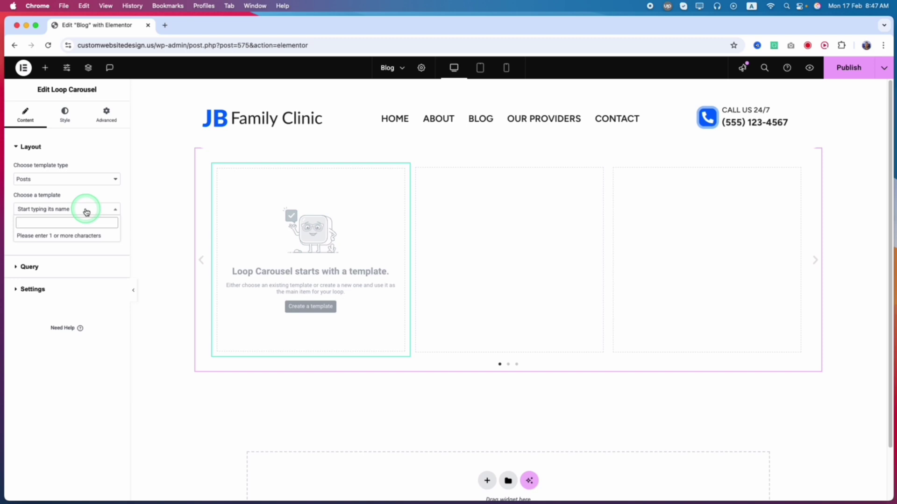
left_click(86, 211)
left_click(83, 211)
left_click(67, 208)
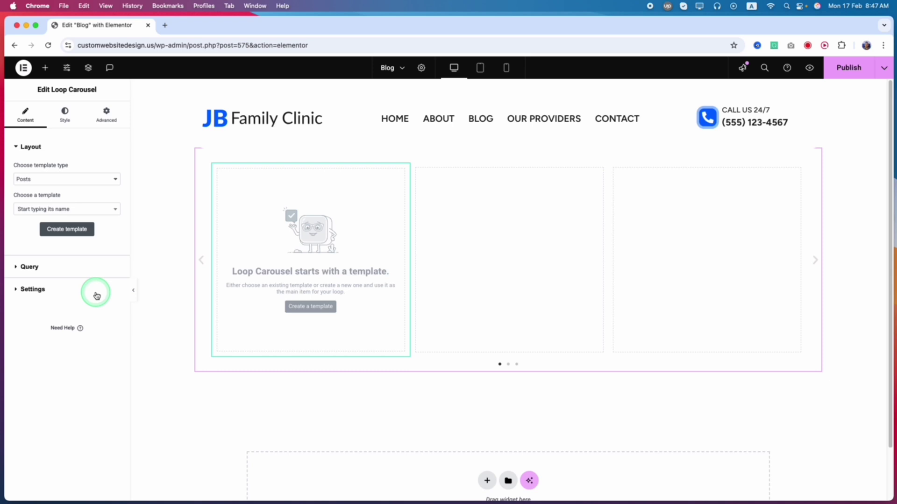
- Create a new loop item template for the carousel, saving the page changes made so far
left_click(77, 237)
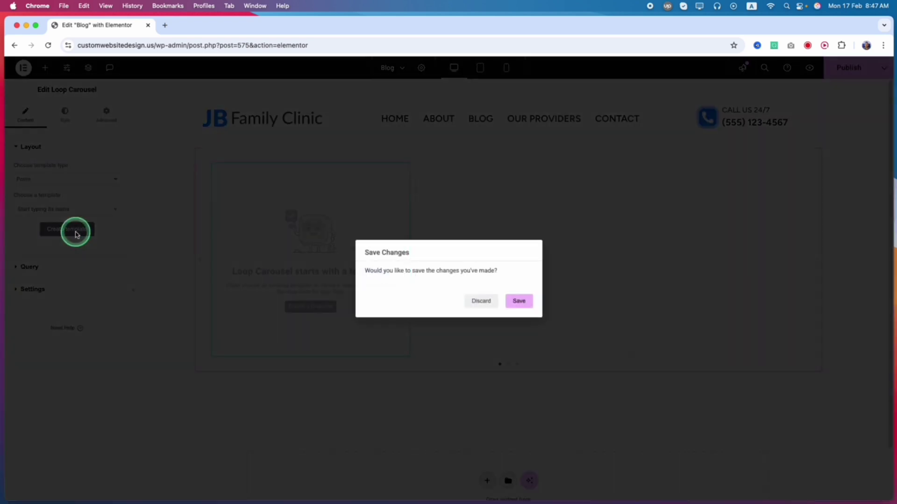
left_click(522, 301)
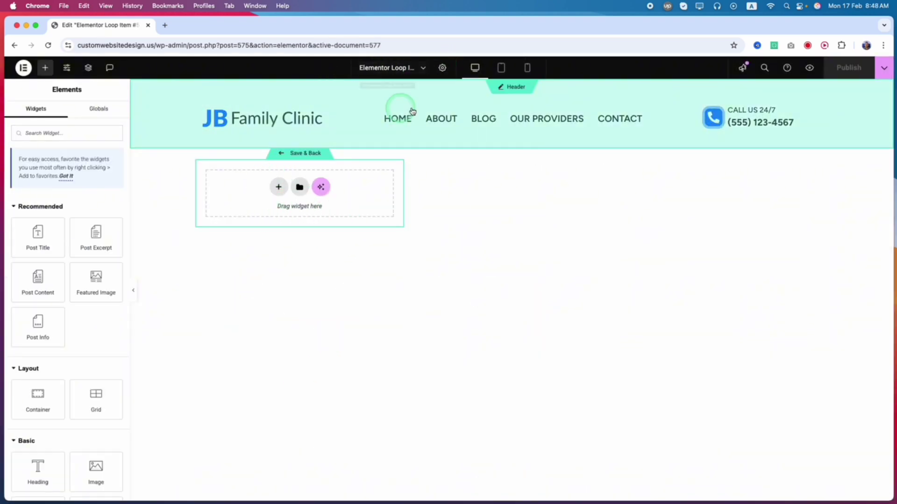
left_click(371, 73)
left_click(371, 72)
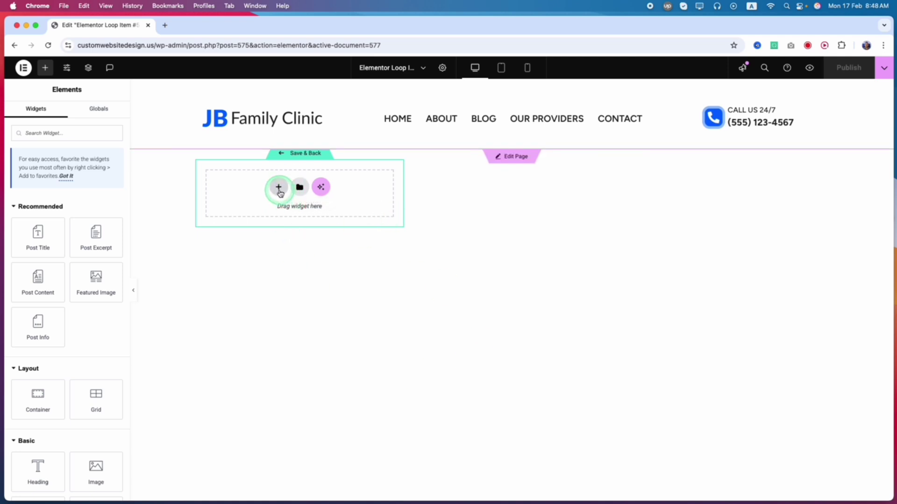
- Add a Flexbox container with the single-column, downward structure to the loop item template
left_click(278, 188)
left_click(279, 204)
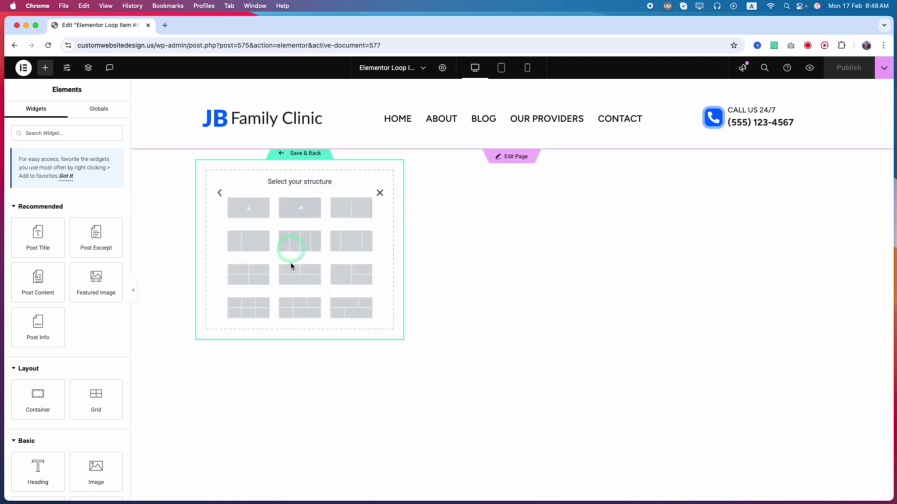
left_click(251, 208)
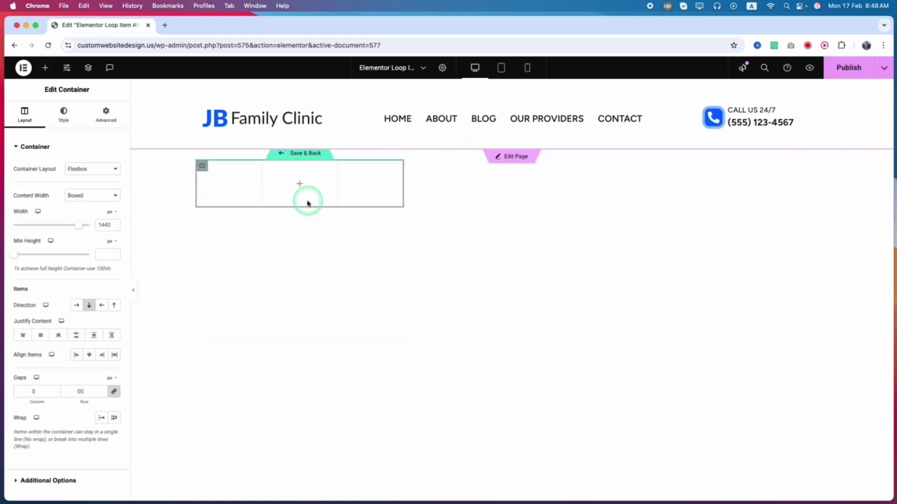
- Set the loop item container's margin and padding to 0 on all sides
left_click(104, 114)
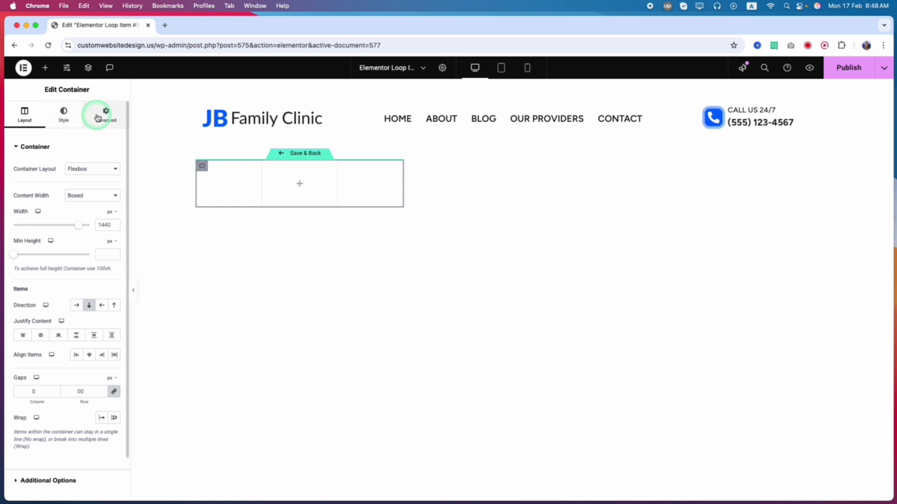
left_click(115, 181)
left_click(114, 215)
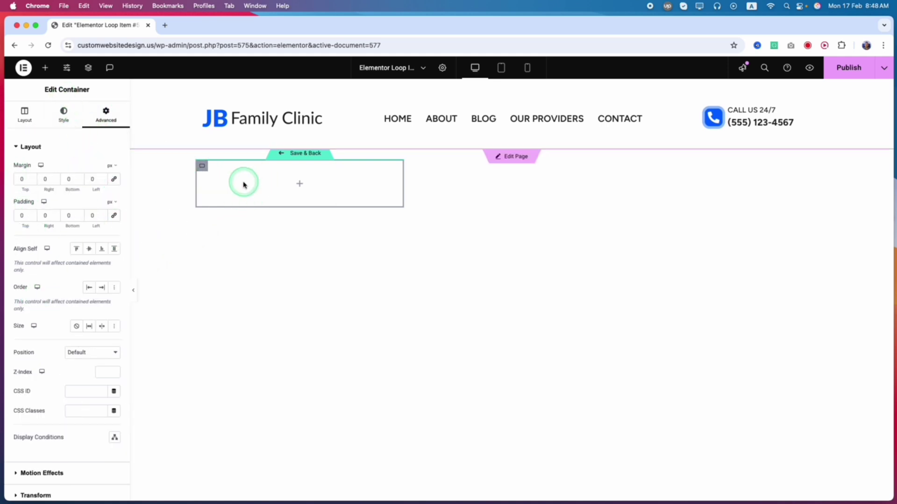
left_click(440, 261)
- Search the widgets for "image" and place an Image widget inside the loop item container
left_click(299, 184)
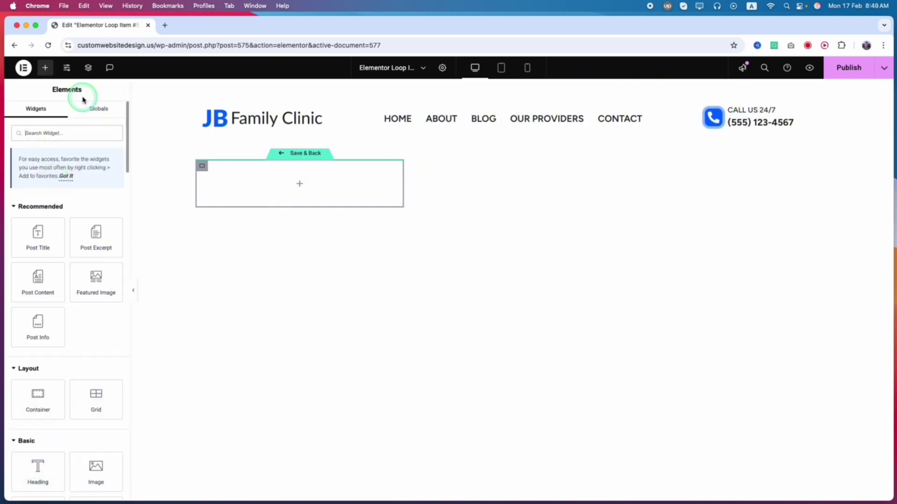
type("image")
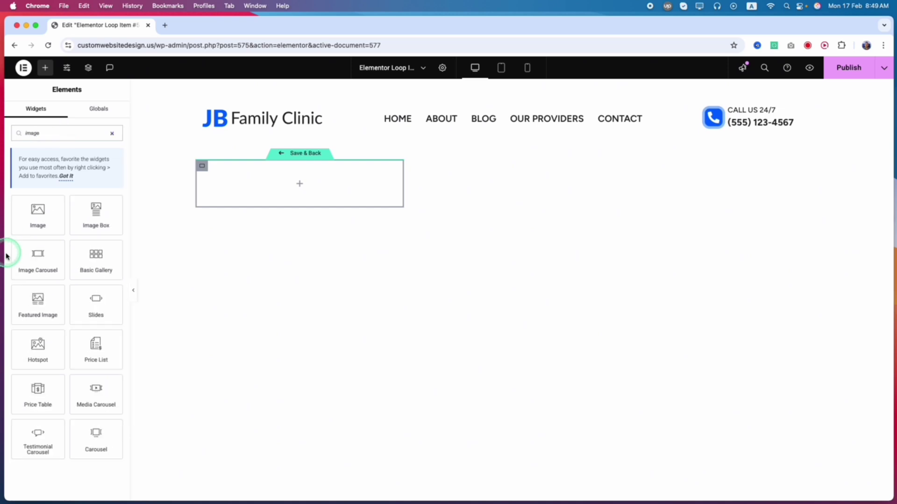
left_click_drag(22, 224, 287, 189)
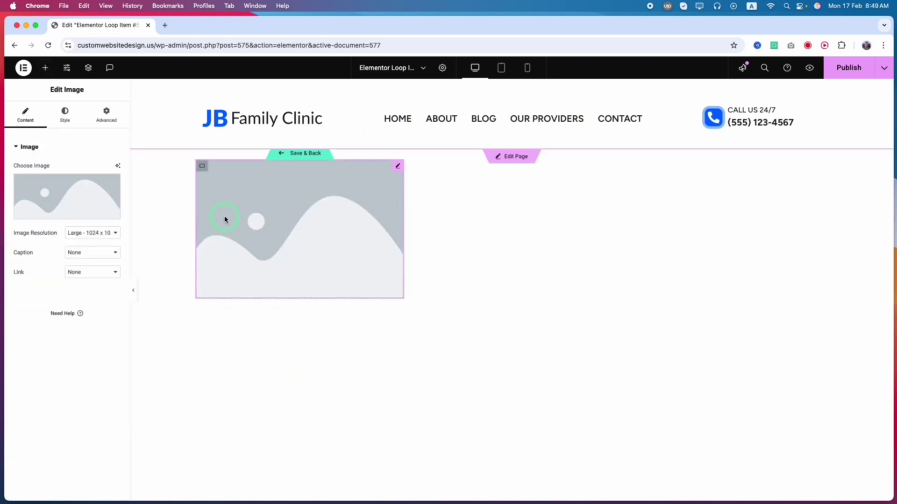
- Choose the photo of the bearded doctor in a white coat from the media library for the Image widget
left_click(84, 203)
left_click(115, 214)
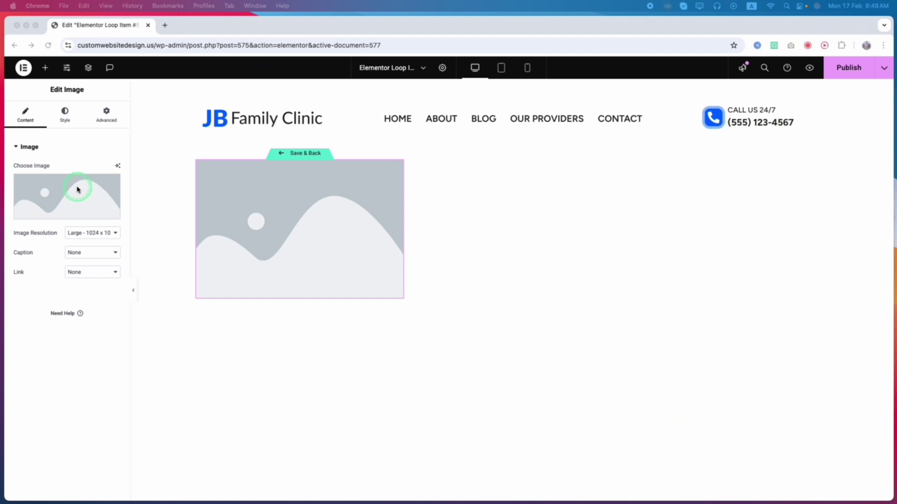
left_click(55, 196)
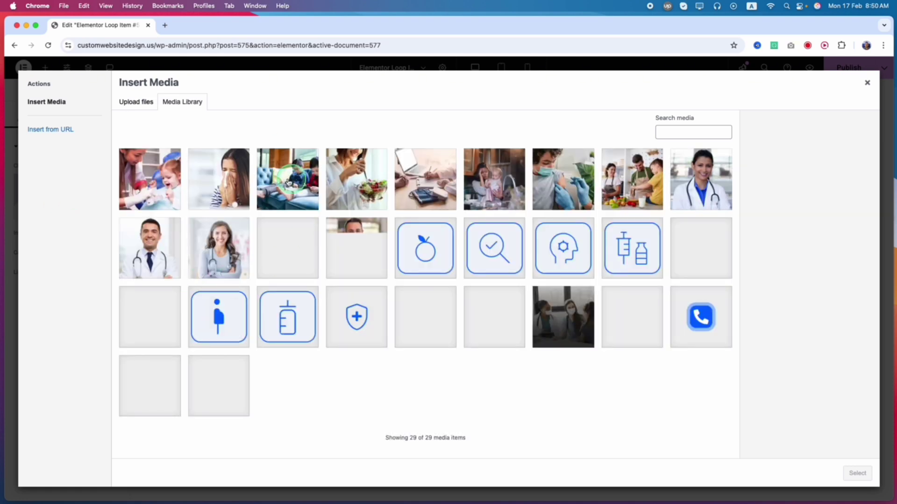
left_click(362, 251)
left_click(856, 474)
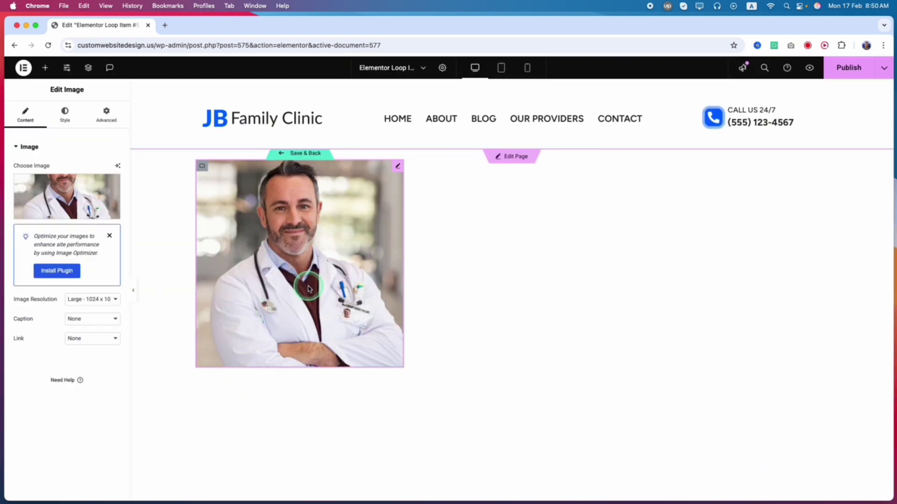
- Link the Image widget to the post's Featured Image through a dynamic tag
mouse_move(118, 216)
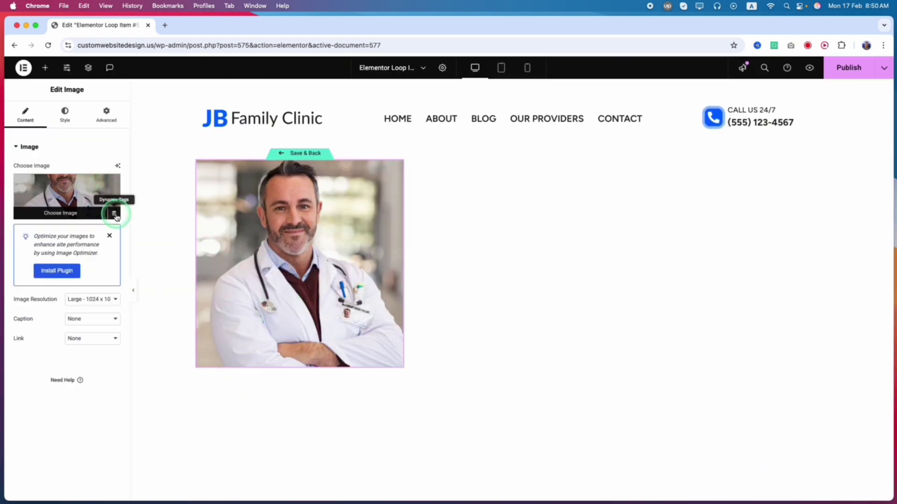
left_click(115, 214)
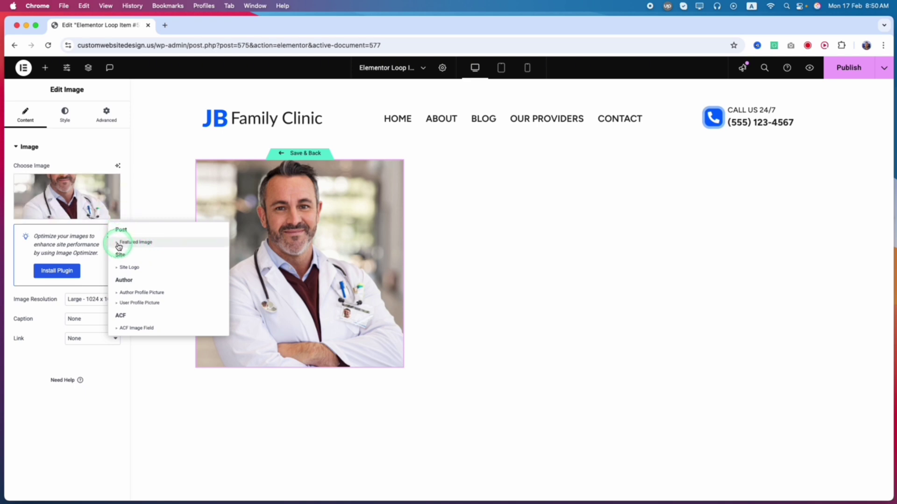
left_click(119, 246)
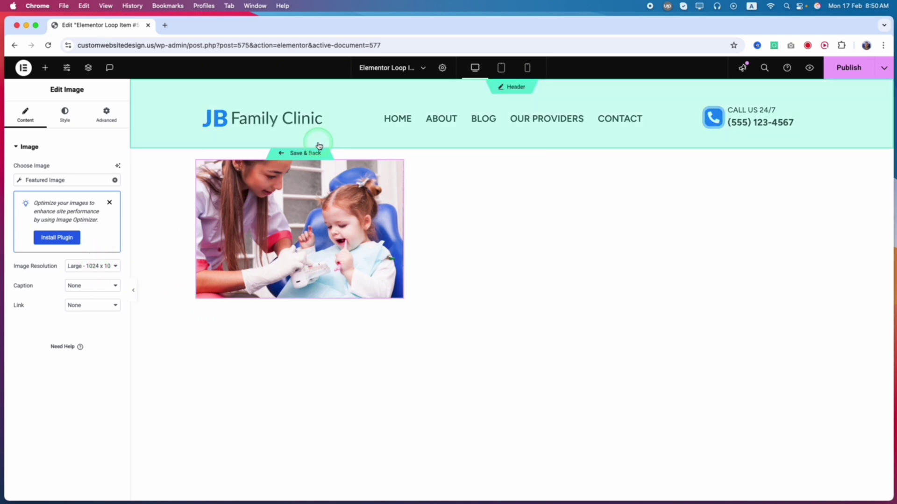
- Save the loop item template, return to the Blog page and page through the carousel's slides
left_click(307, 154)
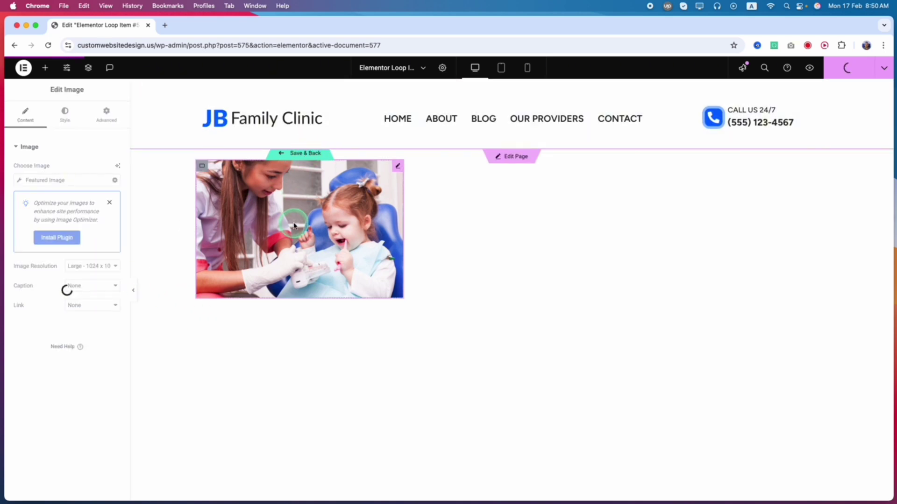
left_click(499, 296)
left_click(508, 296)
left_click(532, 295)
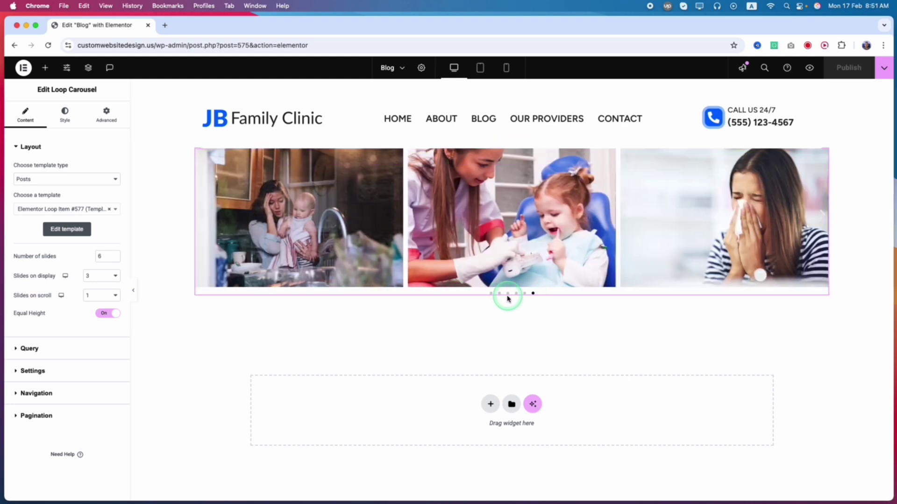
left_click(491, 294)
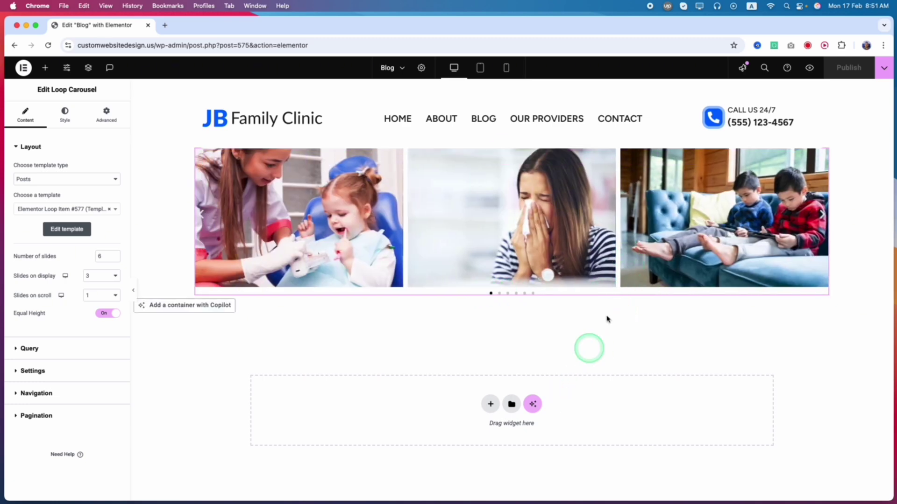
- Reopen the loop item template for editing and remove the Featured Image dynamic tag from its image
left_click(63, 234)
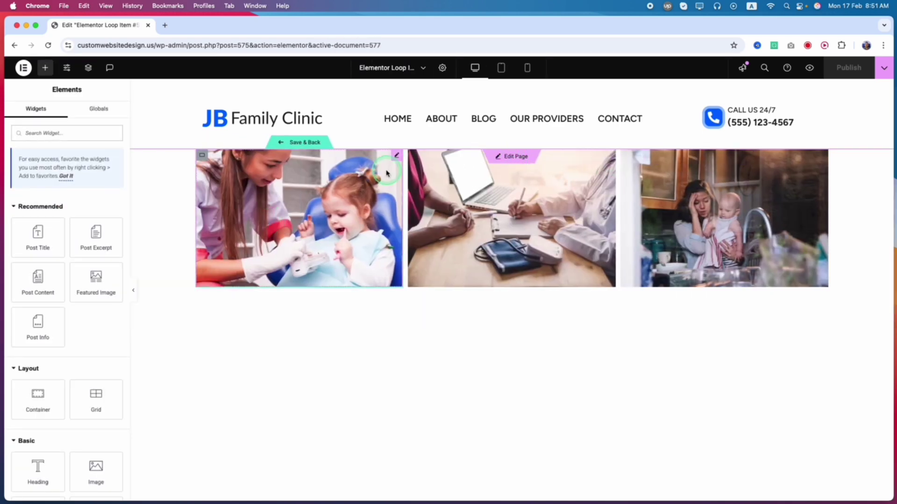
left_click(396, 159)
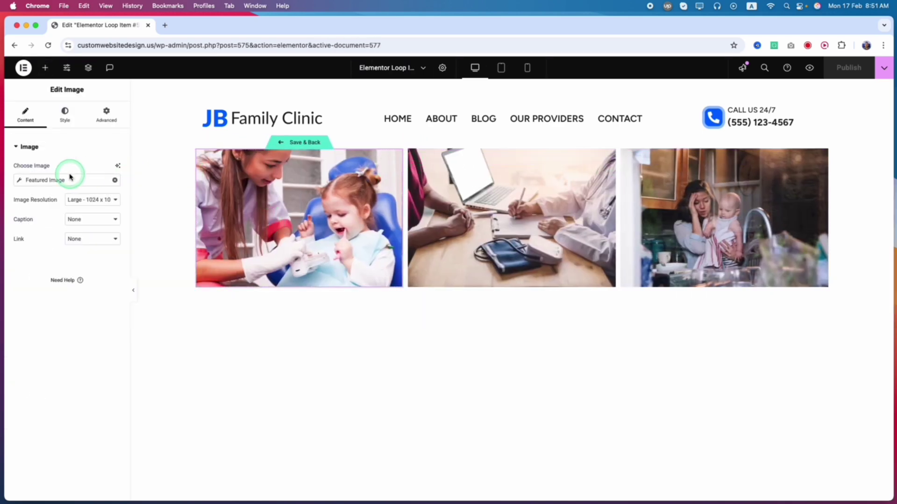
left_click(116, 181)
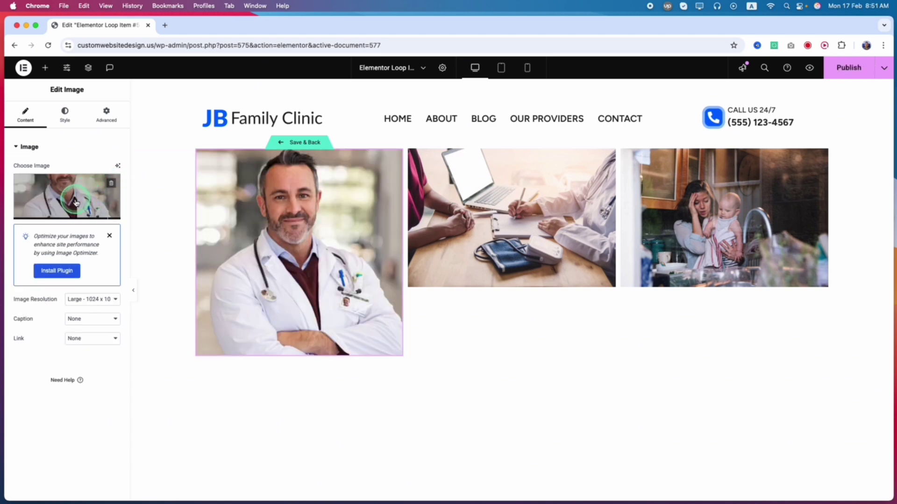
- Pick the bearded doctor's photo again as a static image, then save the template and return to the page
left_click(54, 191)
left_click(347, 249)
left_click(857, 473)
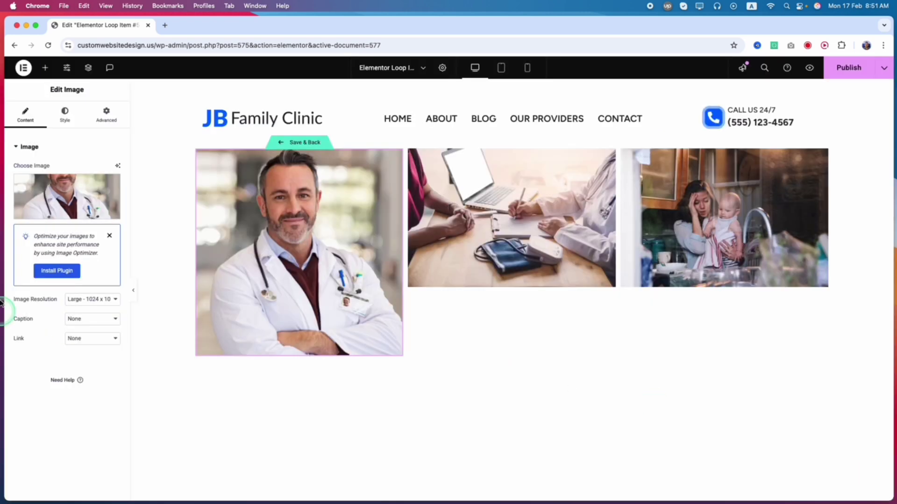
left_click(140, 297)
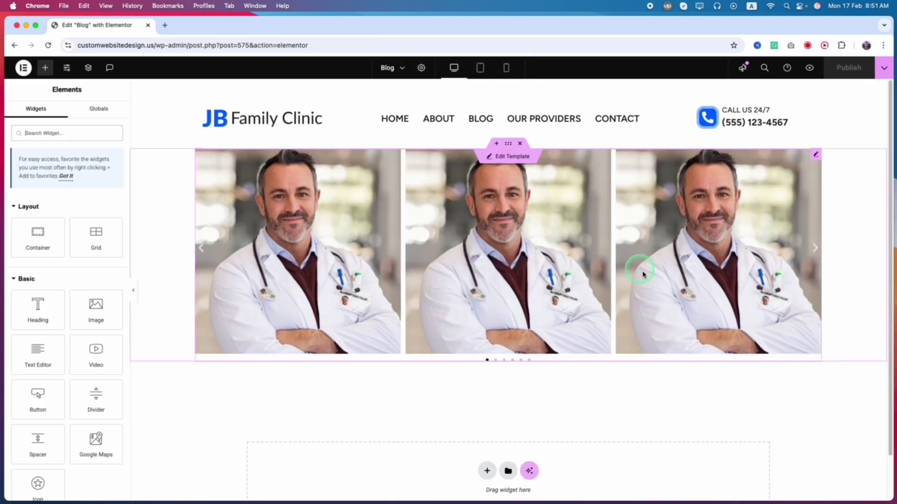
- Check the carousel's last slides, then review the Source and Date options of its query
left_click(530, 361)
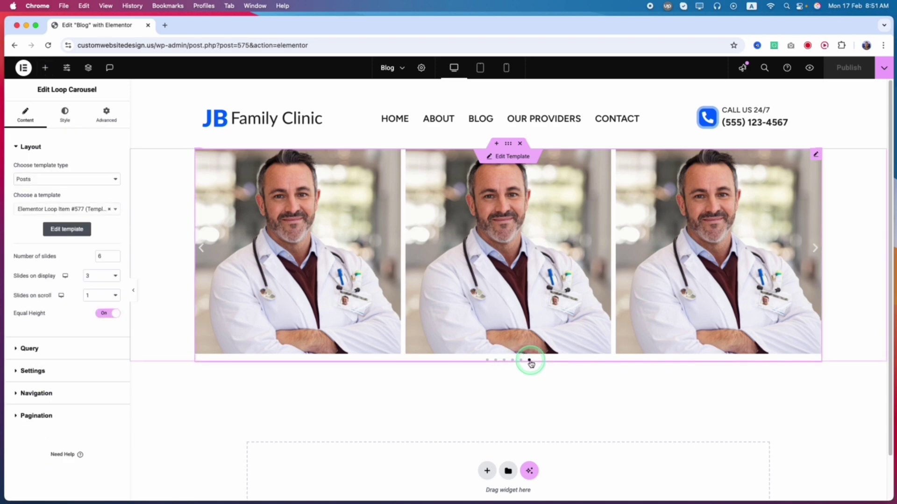
left_click(522, 360)
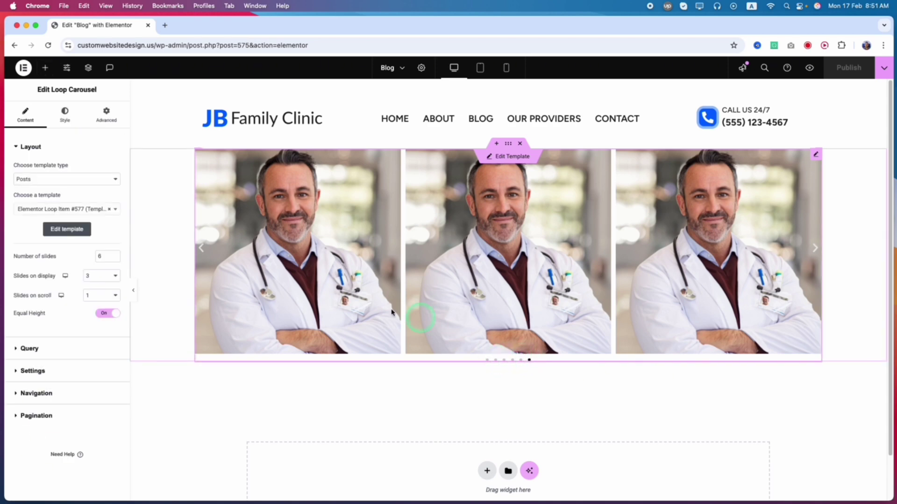
left_click(29, 348)
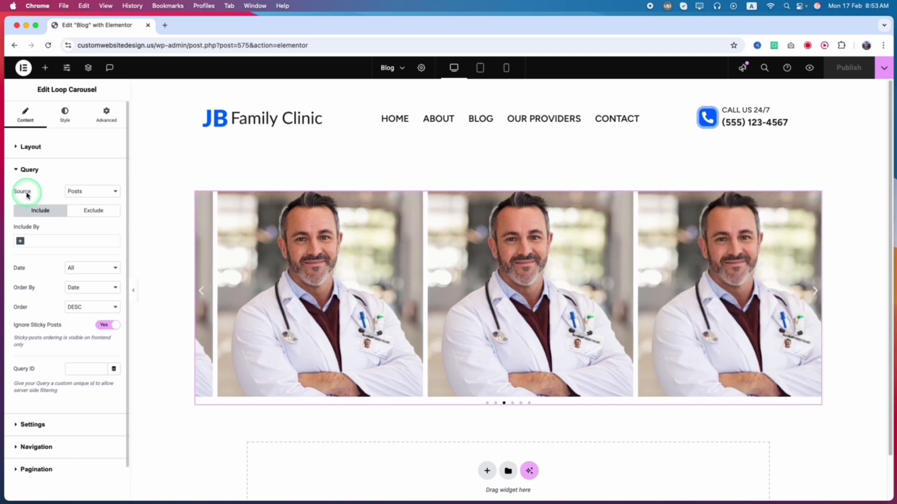
left_click(90, 191)
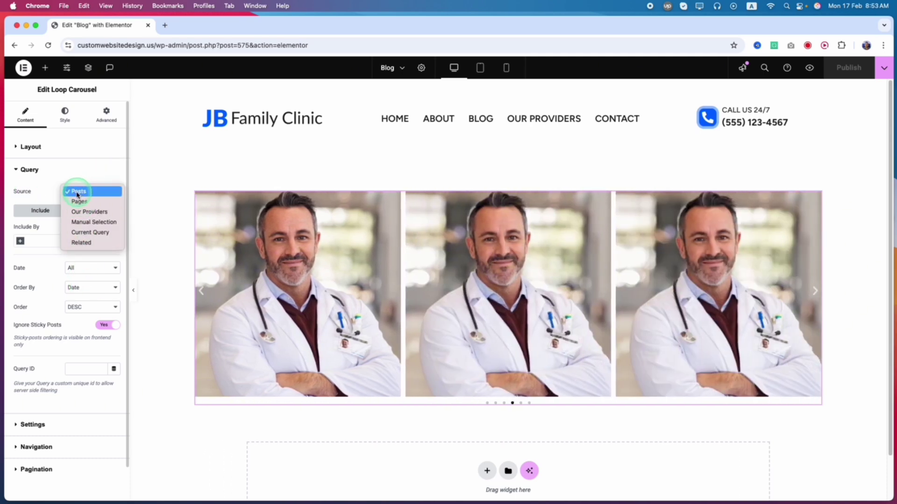
left_click(74, 267)
left_click(80, 270)
left_click(81, 270)
left_click(81, 271)
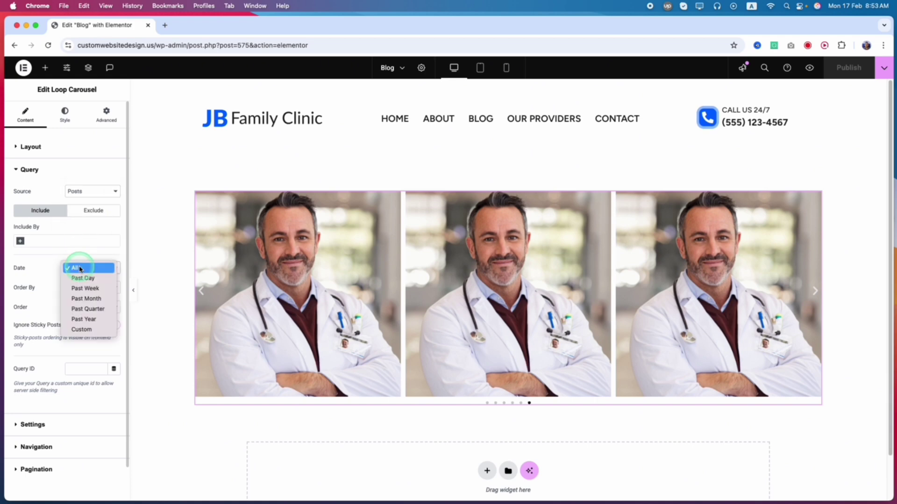
left_click(80, 269)
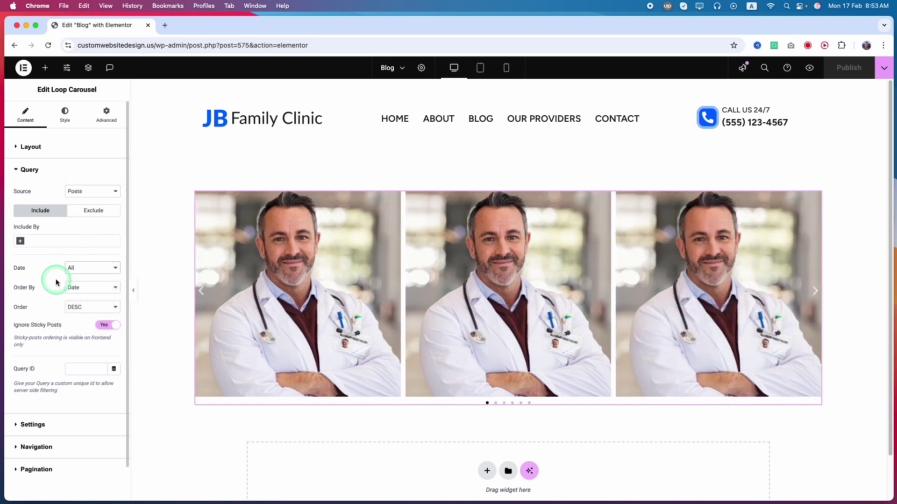
- Review the Order By and Order options of the carousel's post query
left_click(80, 288)
left_click(82, 288)
left_click(84, 289)
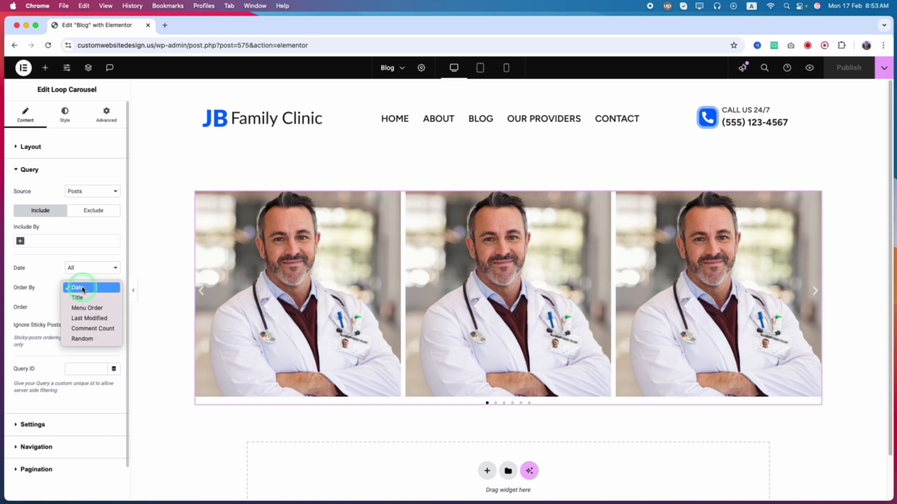
left_click(82, 288)
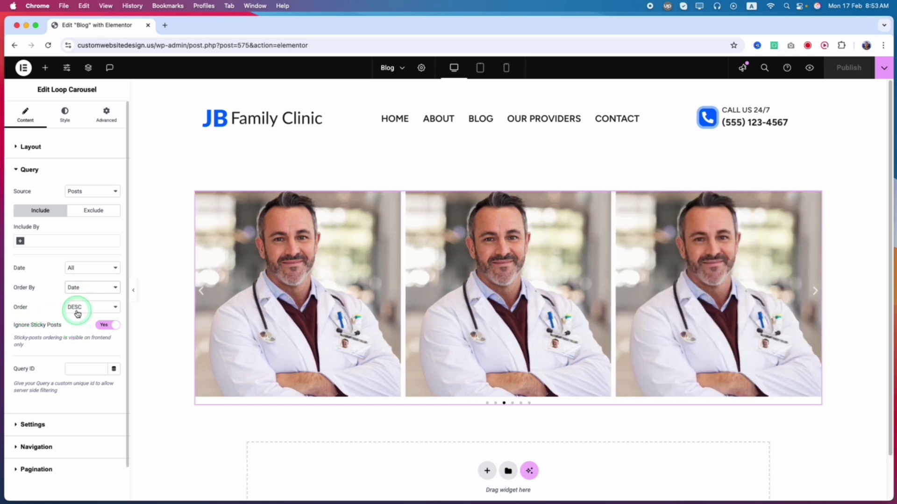
left_click(78, 313)
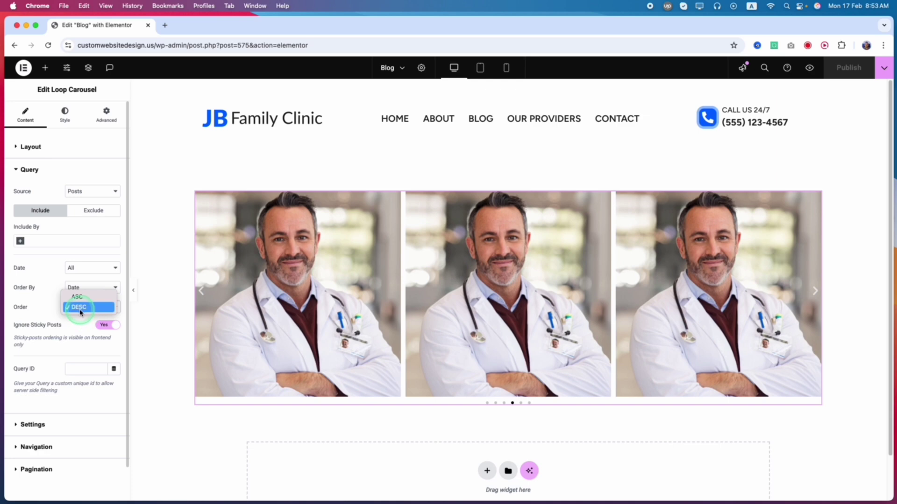
left_click(86, 309)
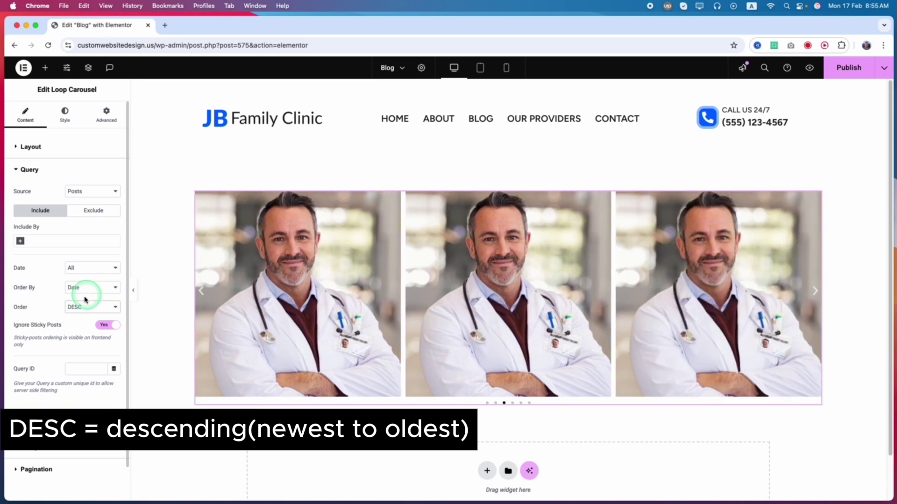
- Switch the query's order to ASC and back to DESC
left_click(88, 307)
left_click(81, 300)
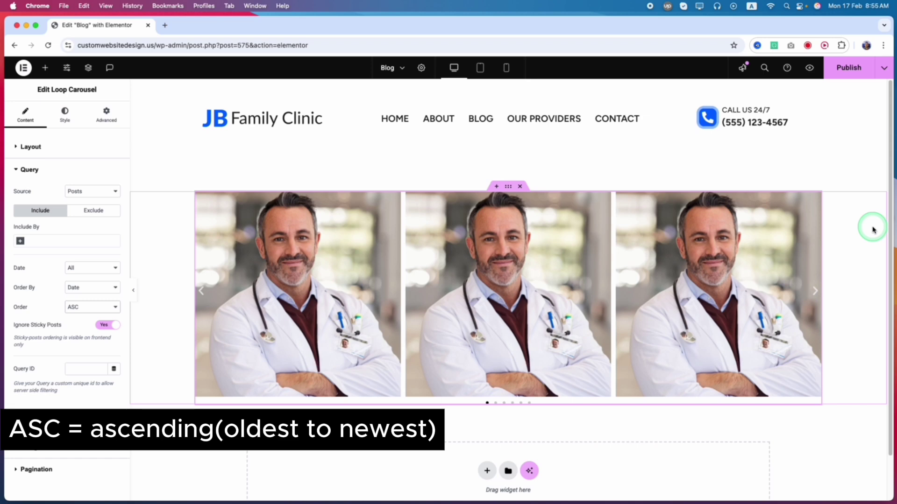
left_click(92, 306)
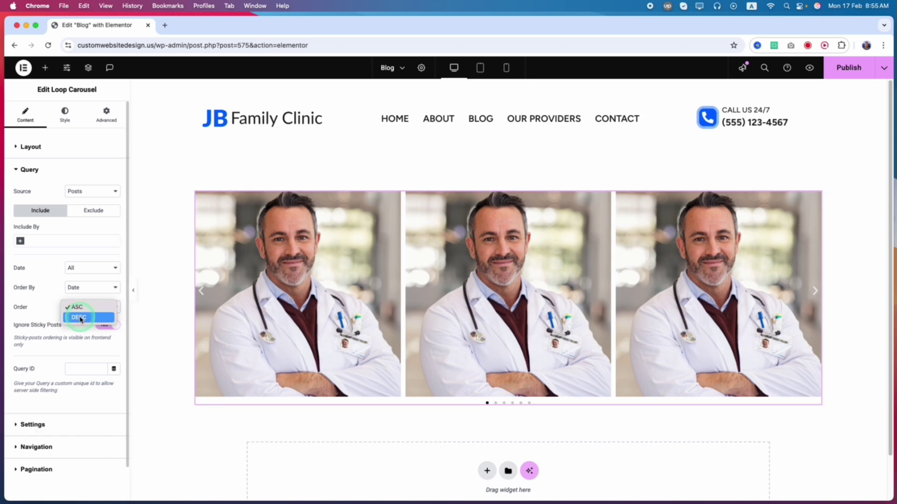
left_click(81, 318)
- Open the carousel's loop item template for editing, saving the Blog page changes on leaving
scroll(80, 411, "down", 1)
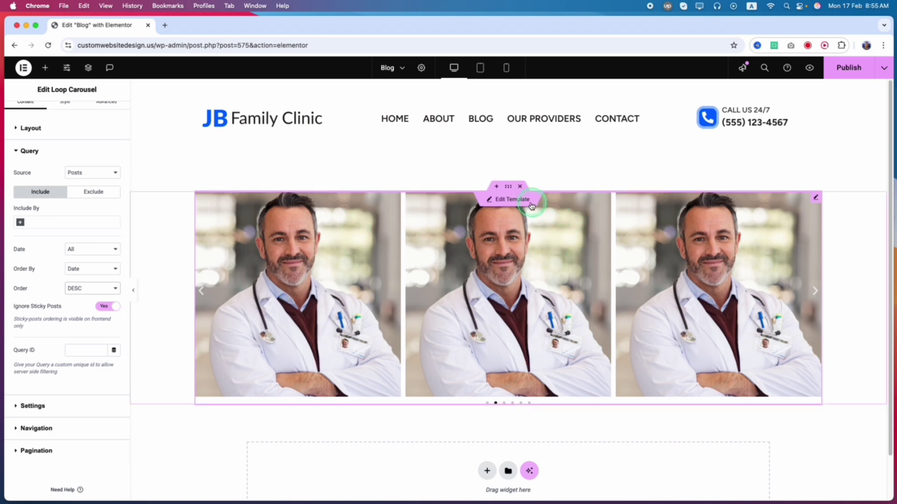
left_click(500, 204)
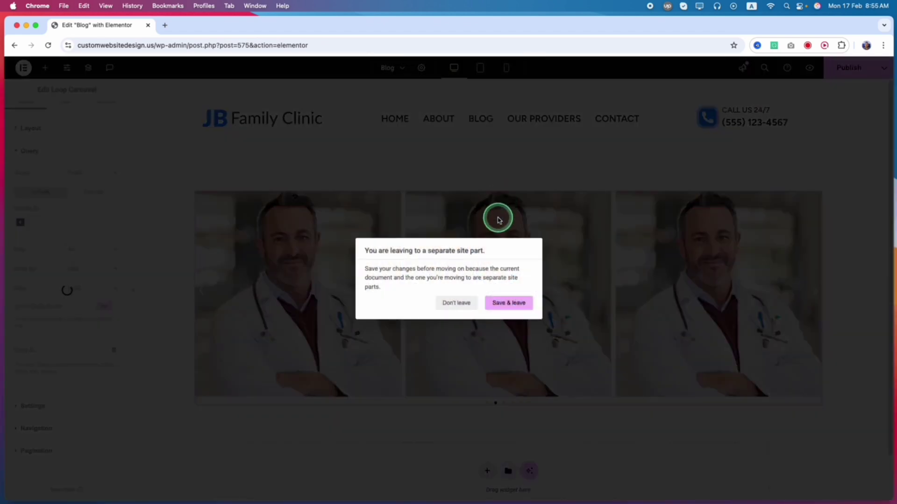
left_click(498, 305)
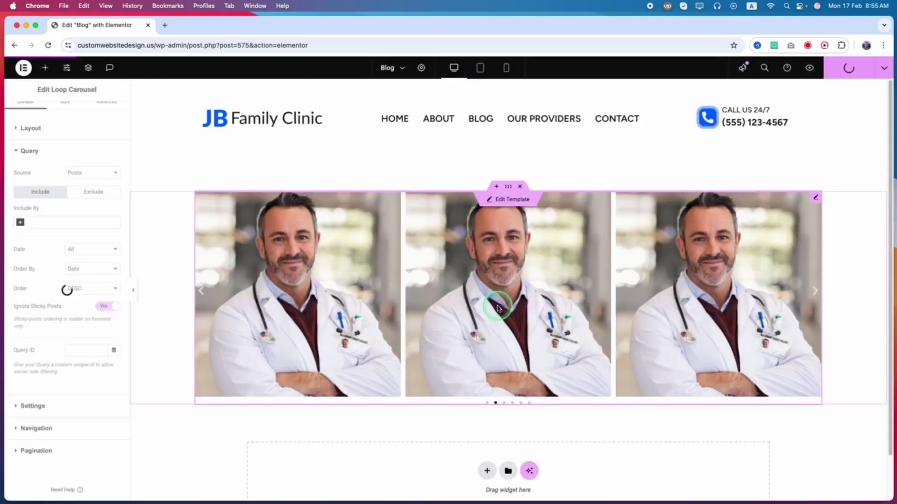
- Link the loop item's existing image to the post's Featured Image through a dynamic tag
left_click(395, 192)
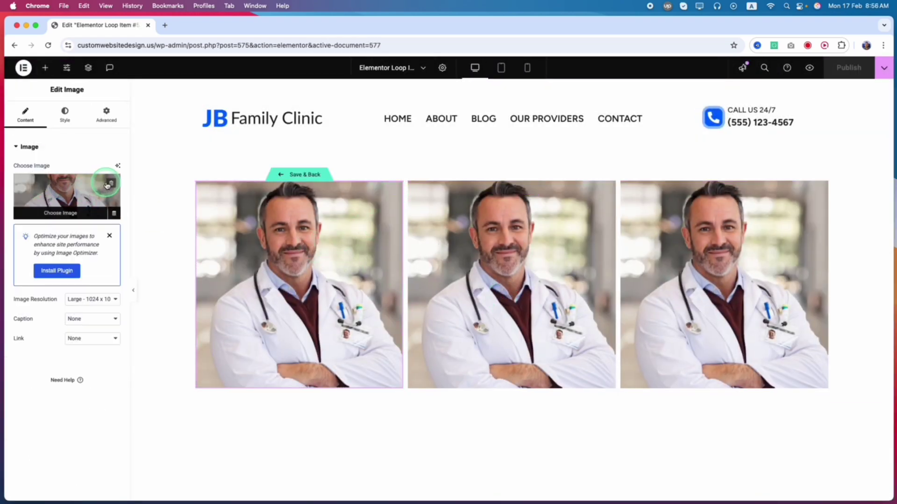
left_click(110, 184)
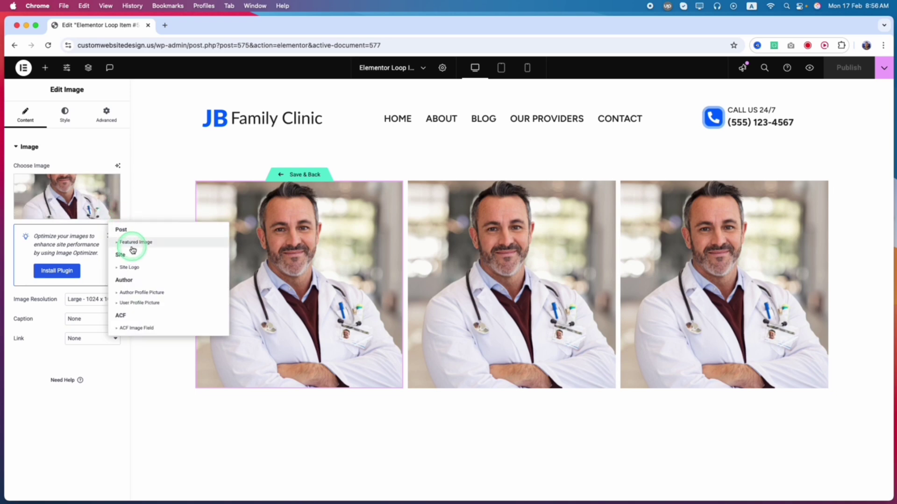
left_click(18, 378)
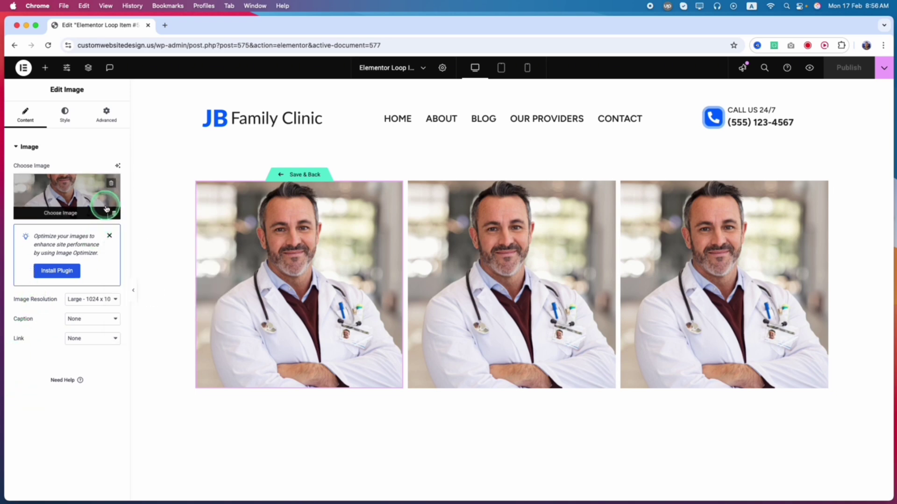
left_click(115, 214)
left_click(128, 240)
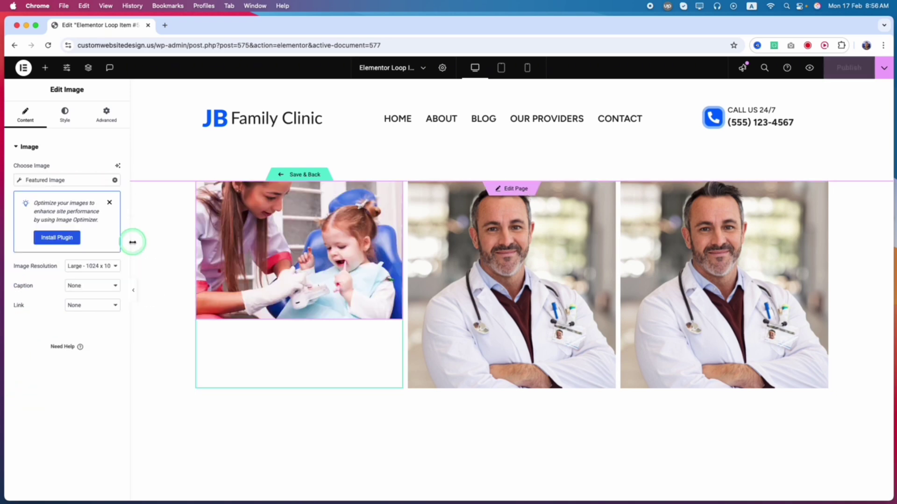
- Delete the image from the loop item and add a Heading widget in its place
right_click(367, 214)
left_click(381, 417)
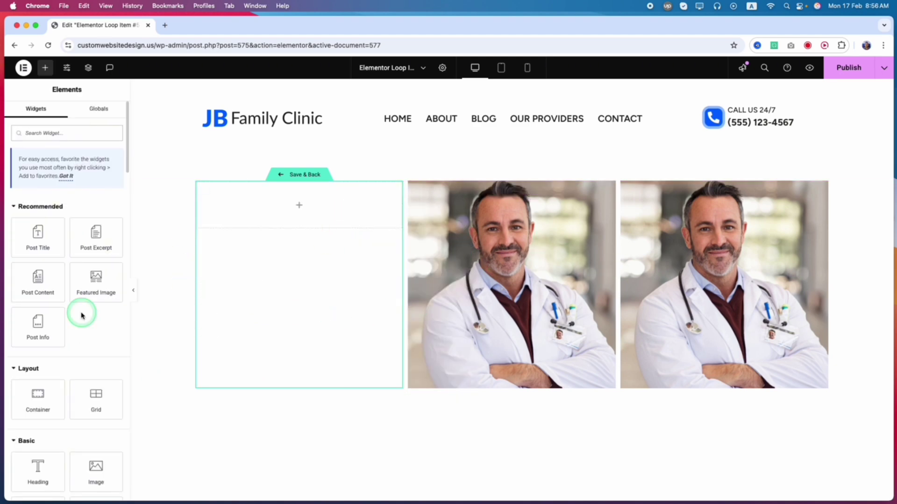
scroll(88, 234, "down", 15)
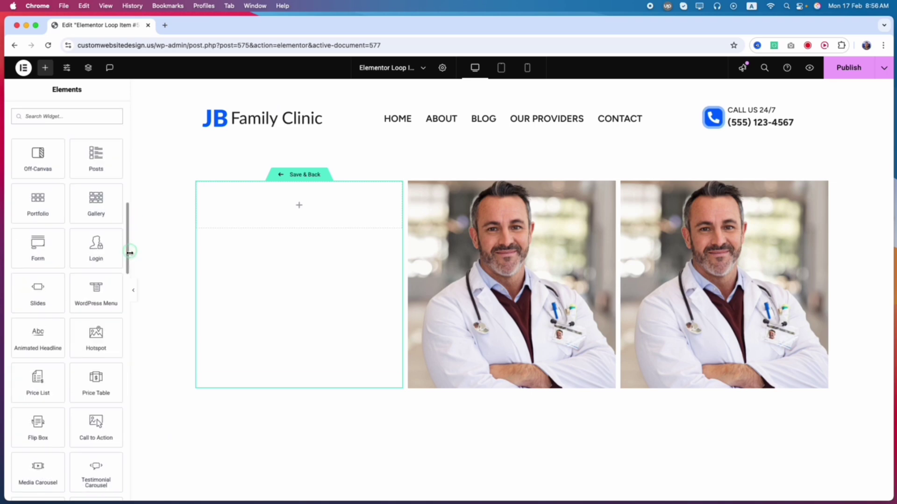
left_click_drag(134, 286, 114, 140)
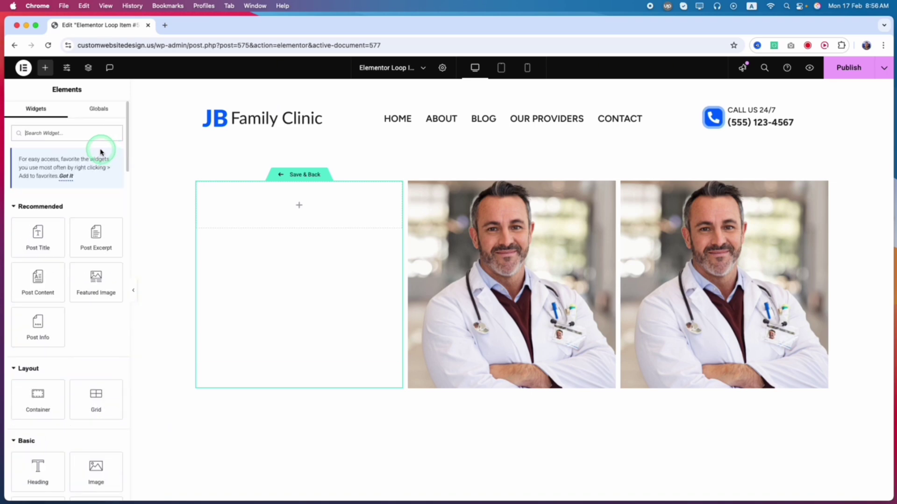
scroll(66, 360, "down", 6)
scroll(66, 363, "up", 4)
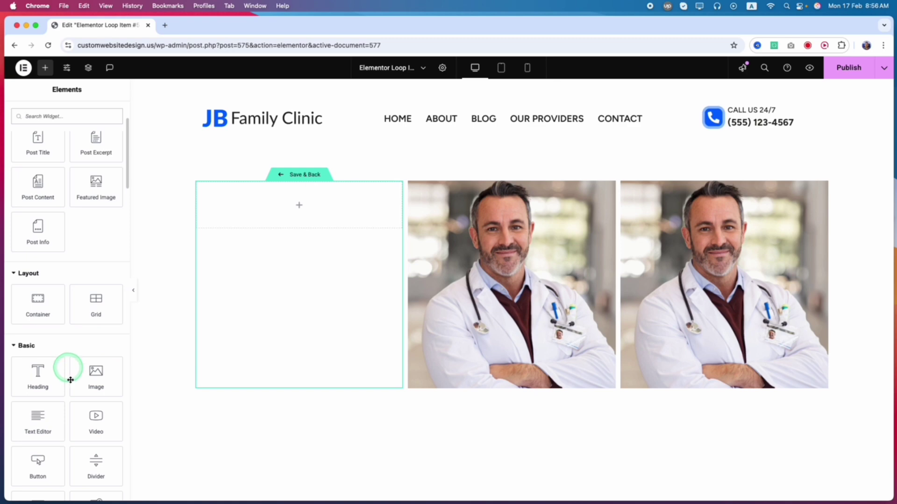
left_click_drag(36, 376, 300, 212)
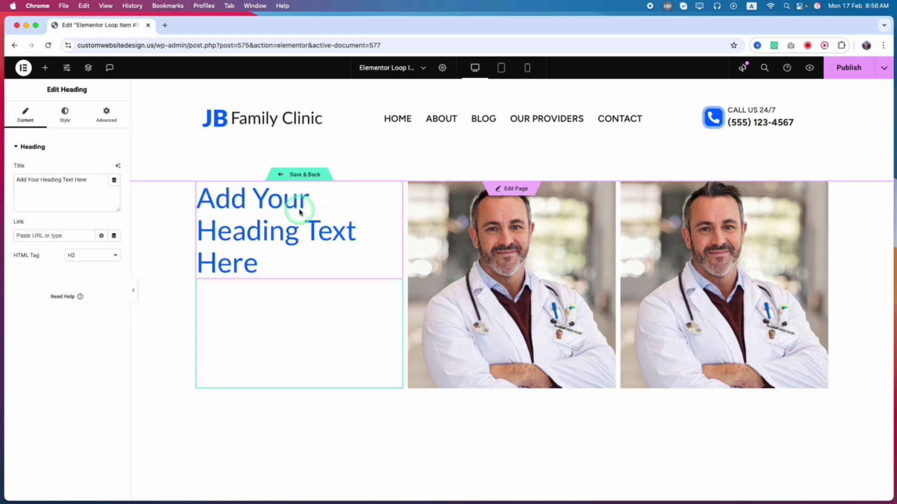
- Style the heading with the Subheading global font and the dark navy global text color
left_click(64, 115)
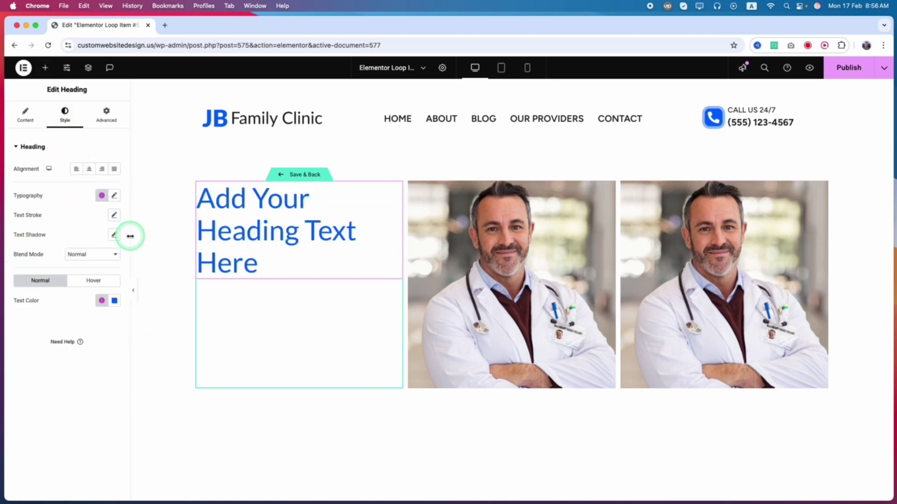
left_click(101, 196)
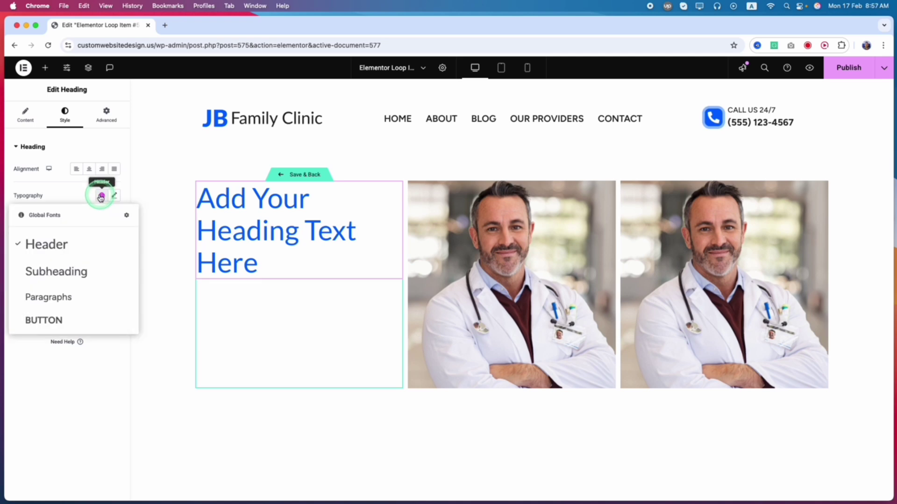
left_click(66, 274)
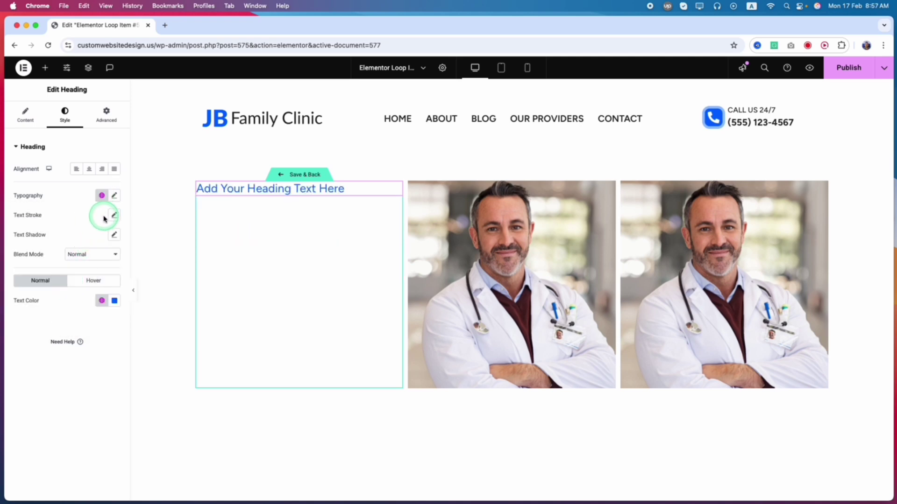
left_click(98, 301)
left_click(80, 380)
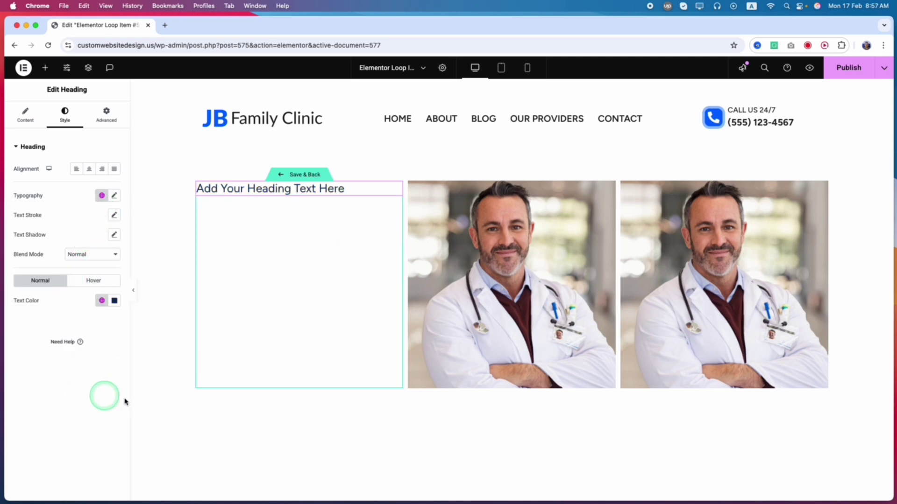
- Link the heading's title to the Post Title dynamic tag
left_click(26, 115)
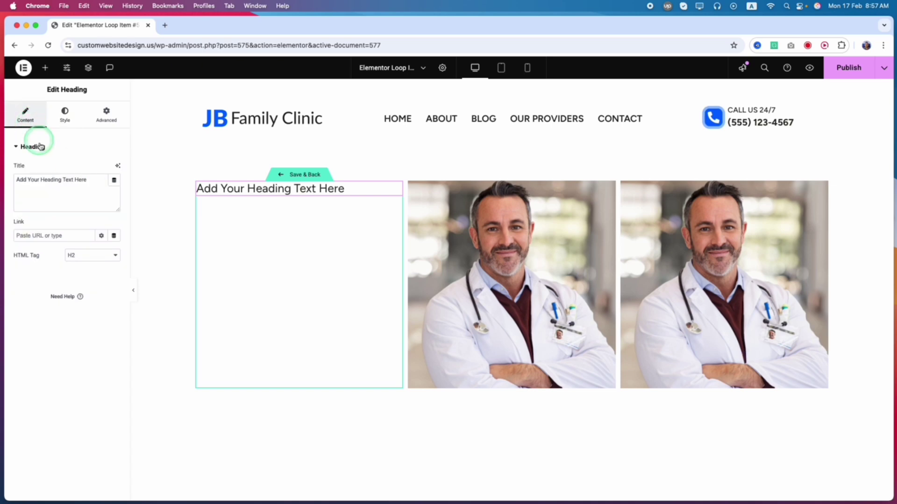
left_click(114, 181)
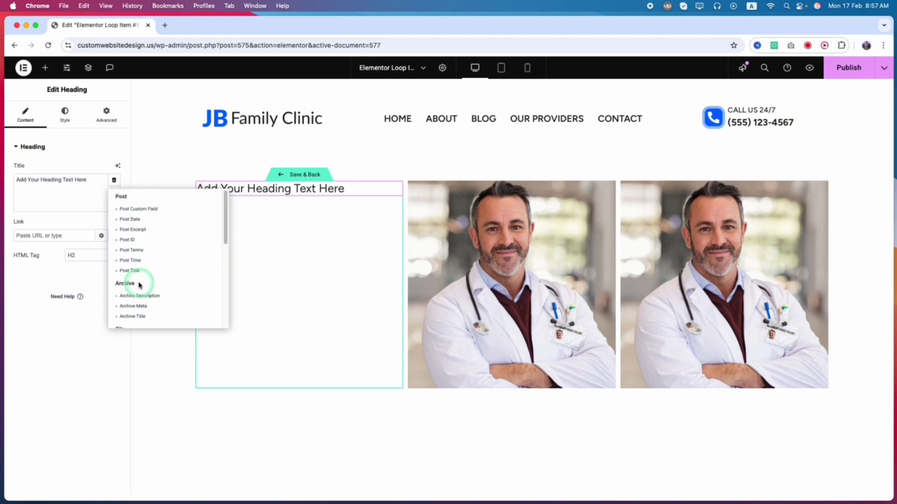
left_click(130, 271)
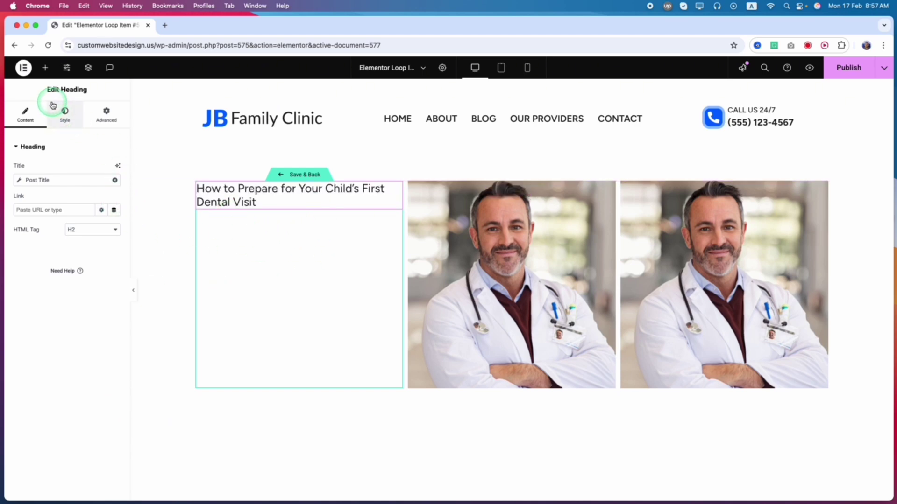
- Add an Image widget above the post title heading and link it to the post's Featured Image
left_click(45, 67)
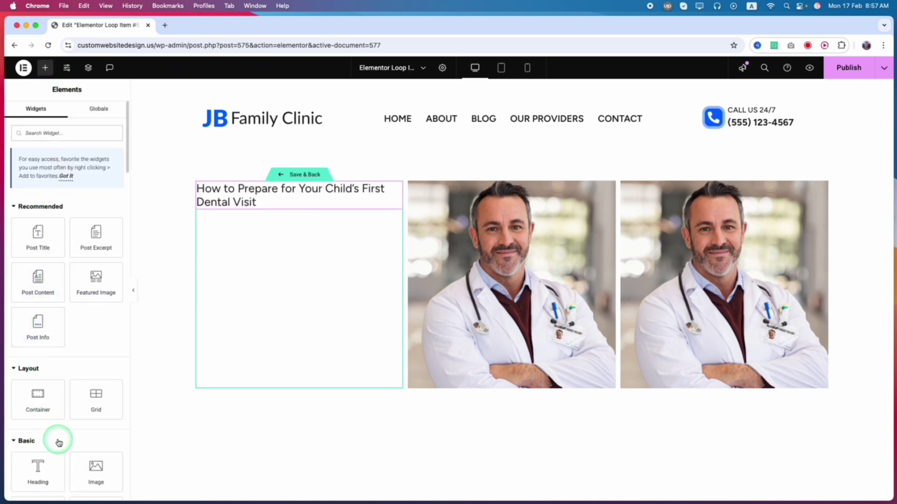
scroll(60, 448, "down", 5)
left_click_drag(93, 304, 296, 196)
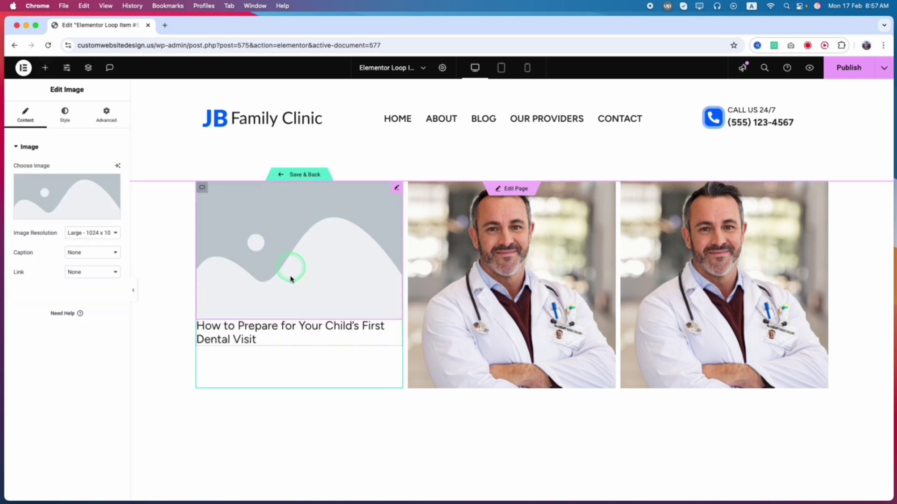
left_click(114, 214)
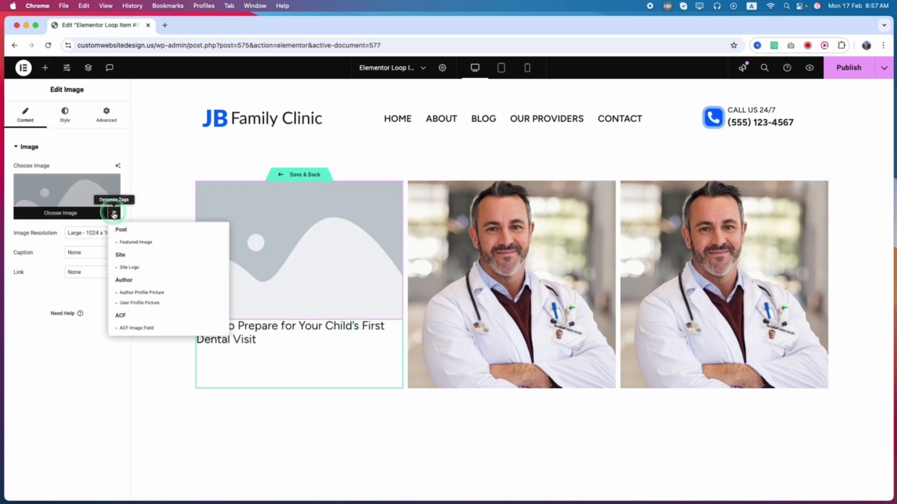
left_click(125, 244)
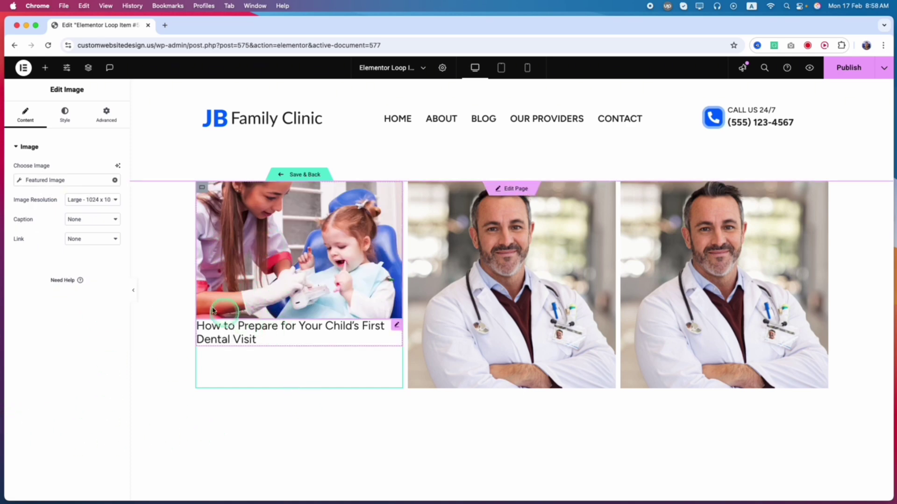
- Add a Heading widget below the post title in the loop item and link its title to the Post Date dynamic tag
left_click(45, 68)
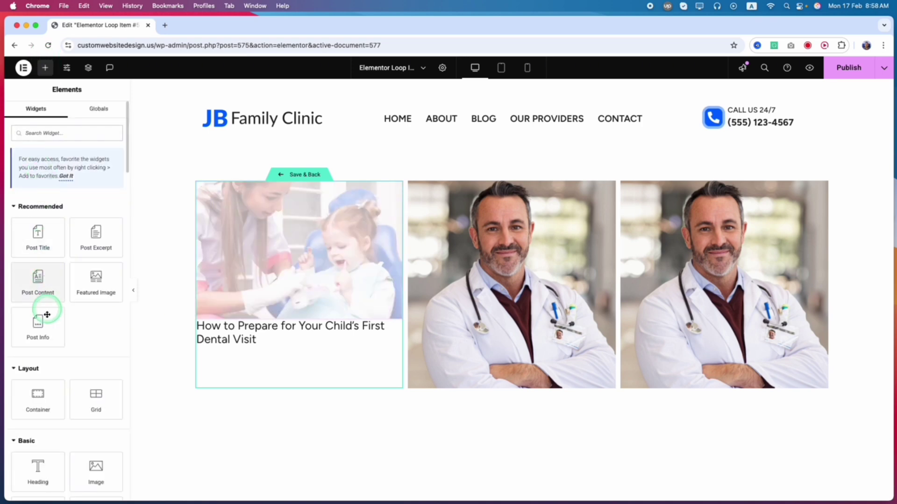
left_click_drag(35, 476, 288, 346)
left_click(118, 165)
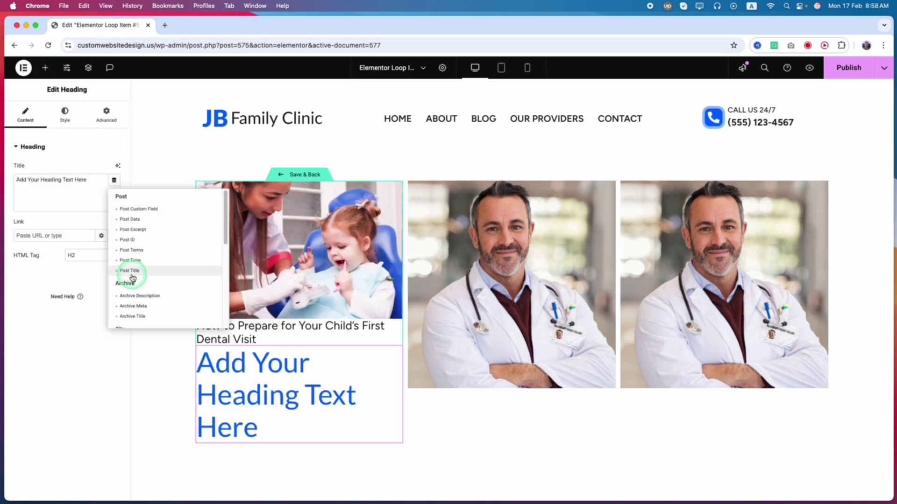
left_click(132, 230)
left_click(146, 216)
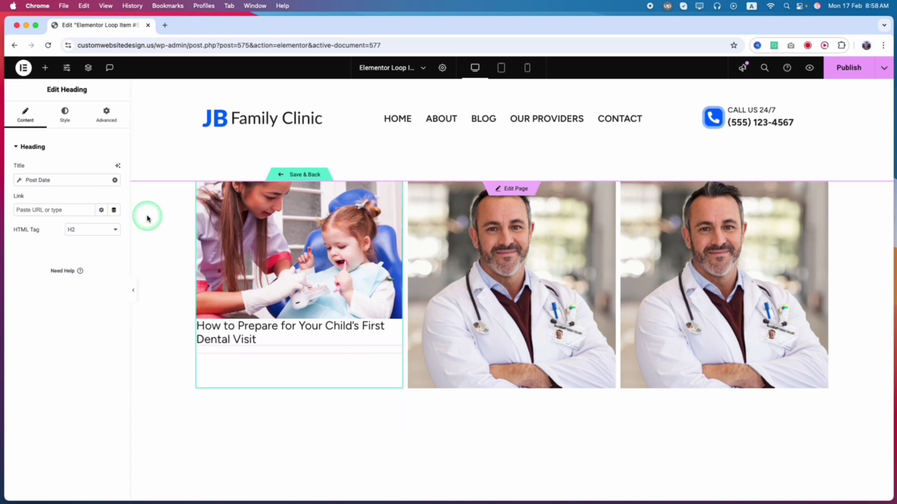
- Style the post date heading with the Button global font and the Text global color
left_click(70, 115)
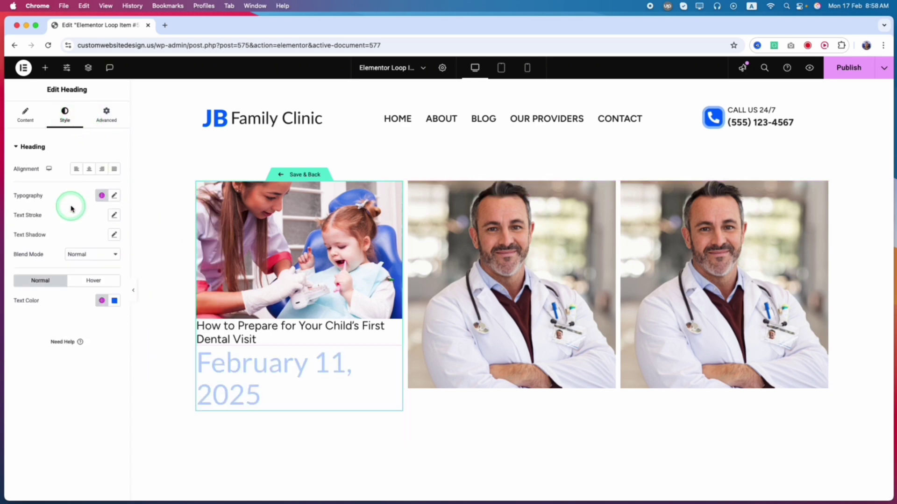
left_click(102, 196)
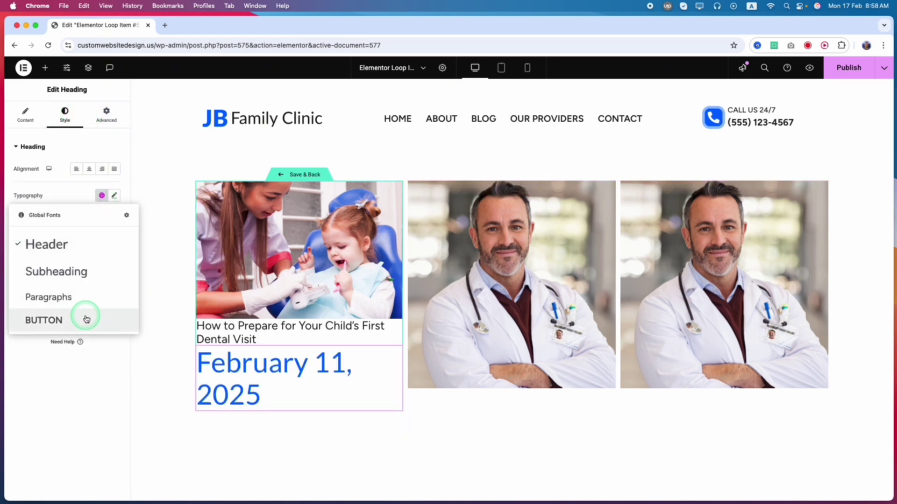
left_click(87, 319)
left_click(102, 301)
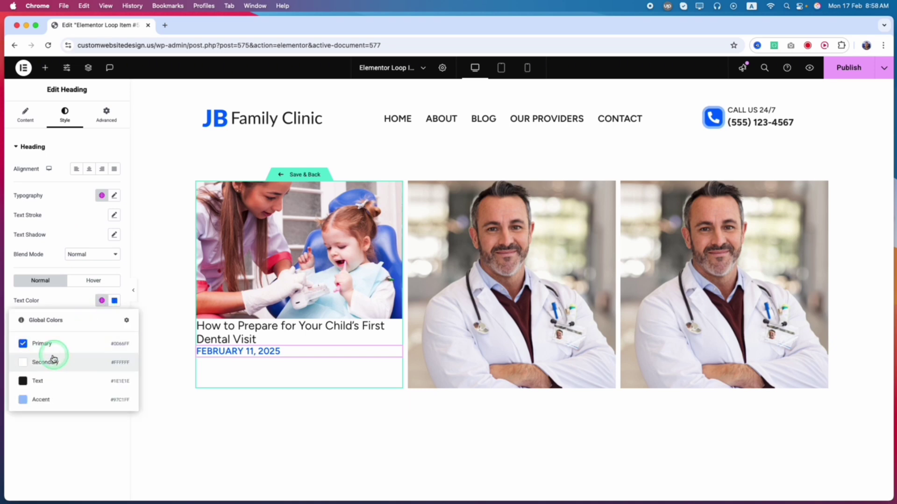
left_click(32, 380)
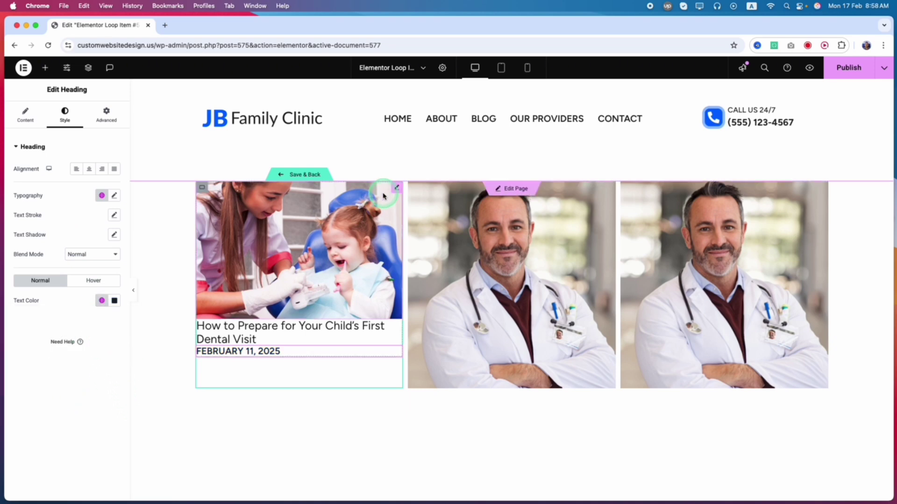
- Set the column and row gaps of the loop item's container to 20 px
left_click(395, 189)
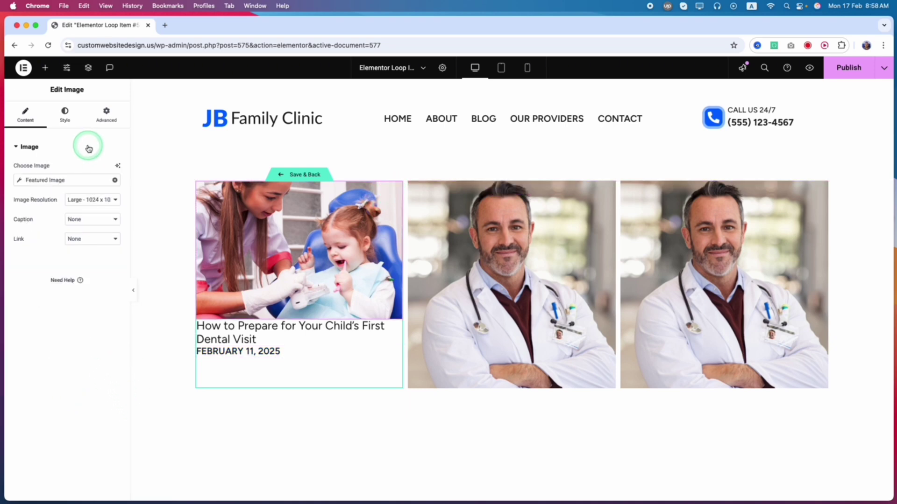
left_click(88, 67)
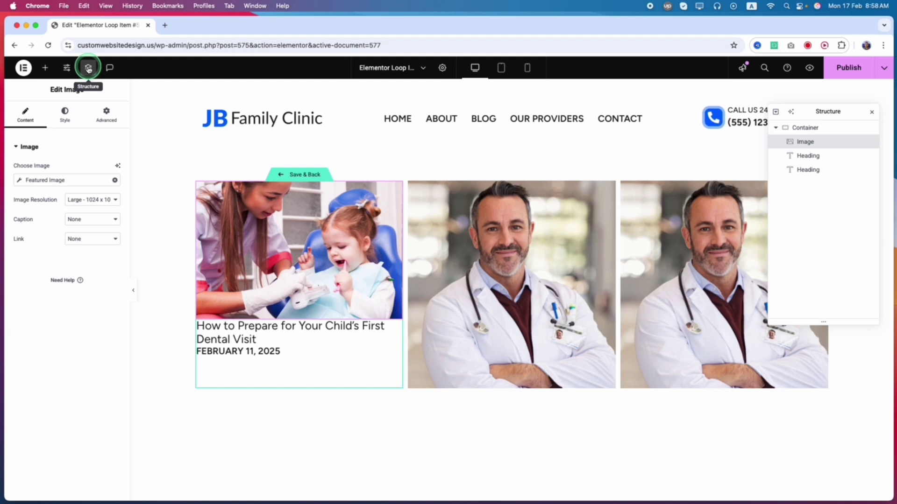
left_click(789, 127)
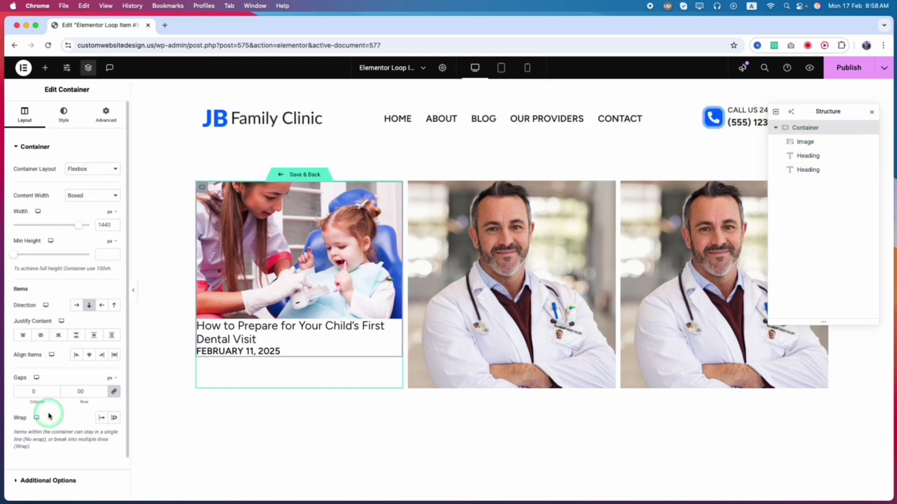
left_click(86, 395)
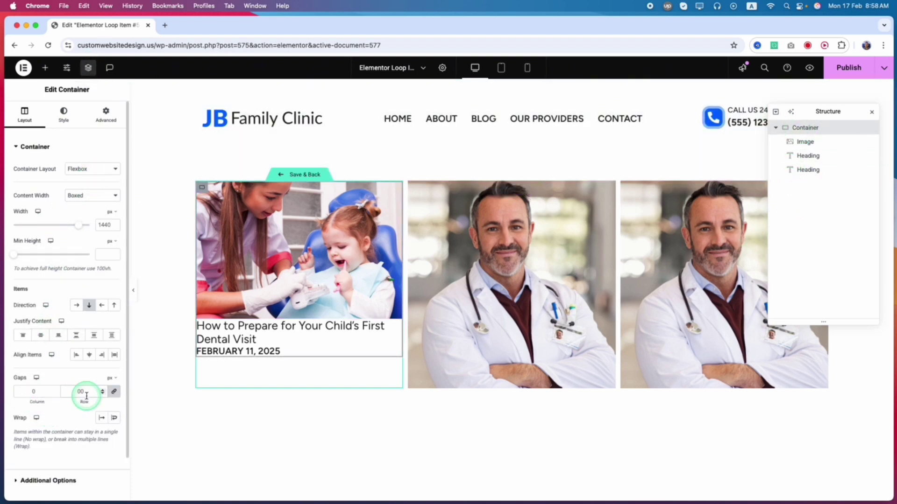
type("20")
left_click(68, 115)
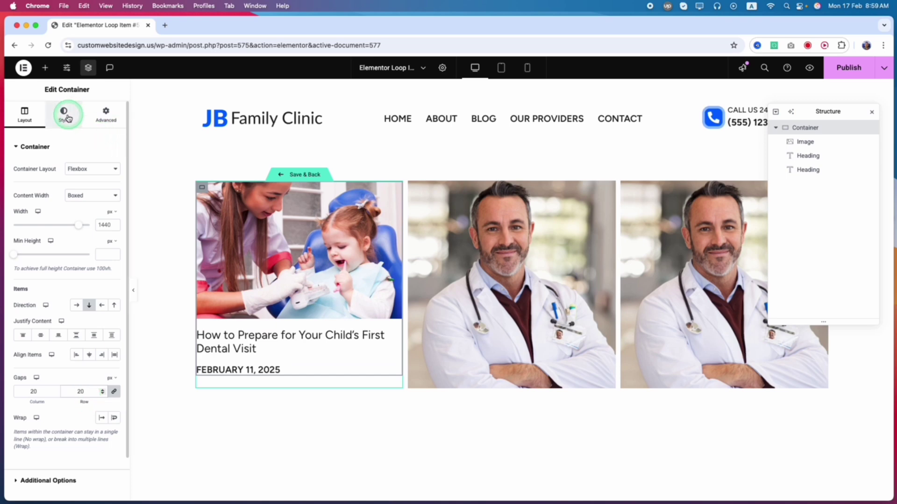
- Search the widgets for a button and add a Button widget below the post date
left_click(45, 67)
left_click(55, 129)
type("link")
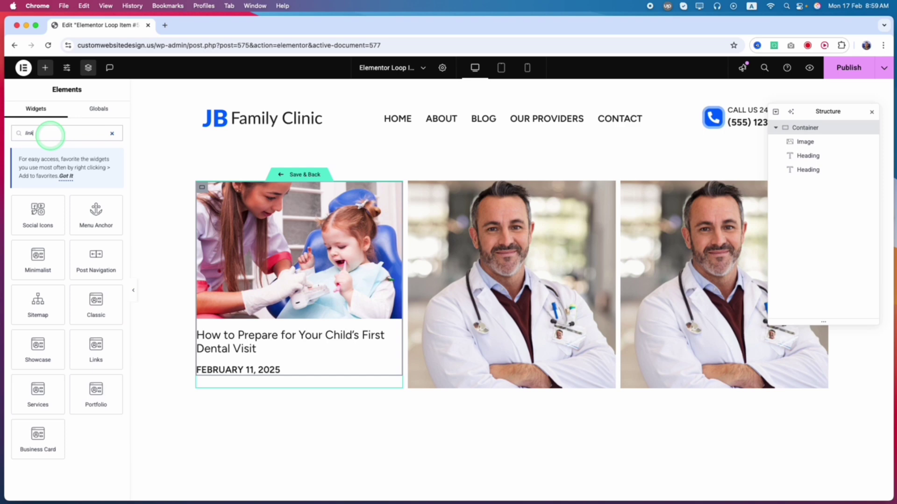
type("button")
left_click_drag(44, 206, 248, 400)
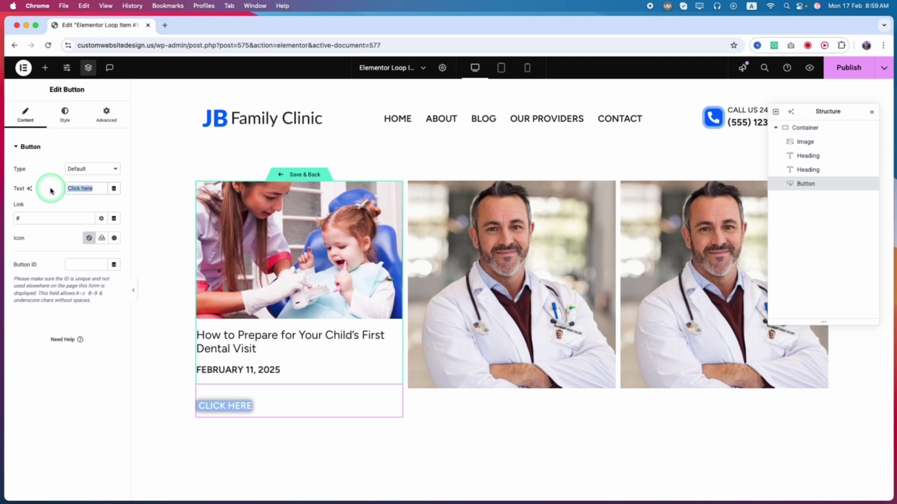
- Set the button text to "Read More..." and link it to the Post URL dynamic tag, opening in a new window
type("Read ")
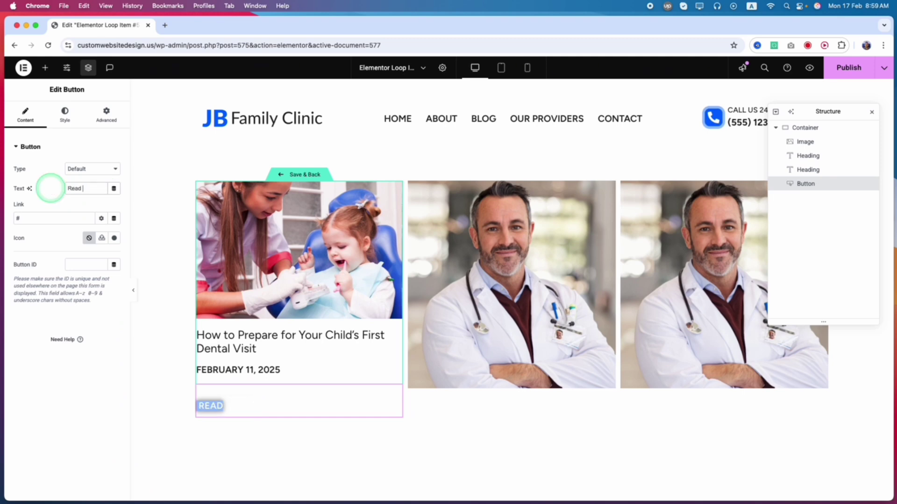
type("More...")
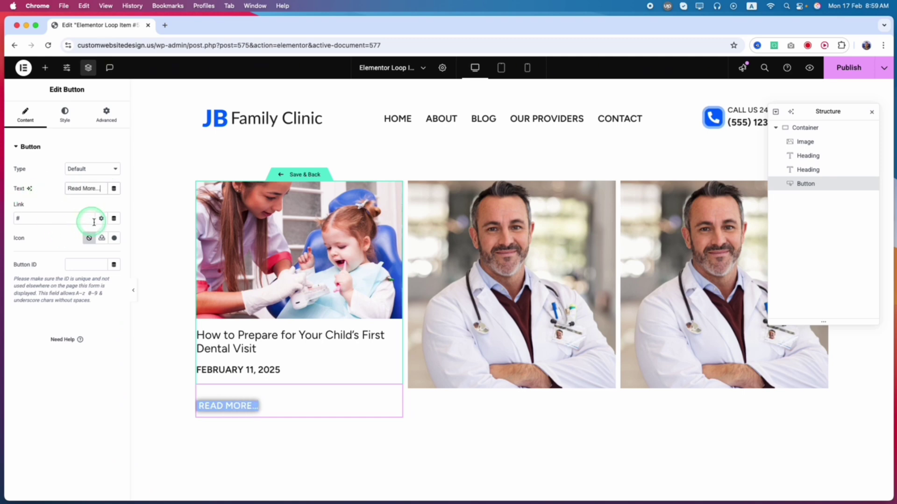
left_click(114, 220)
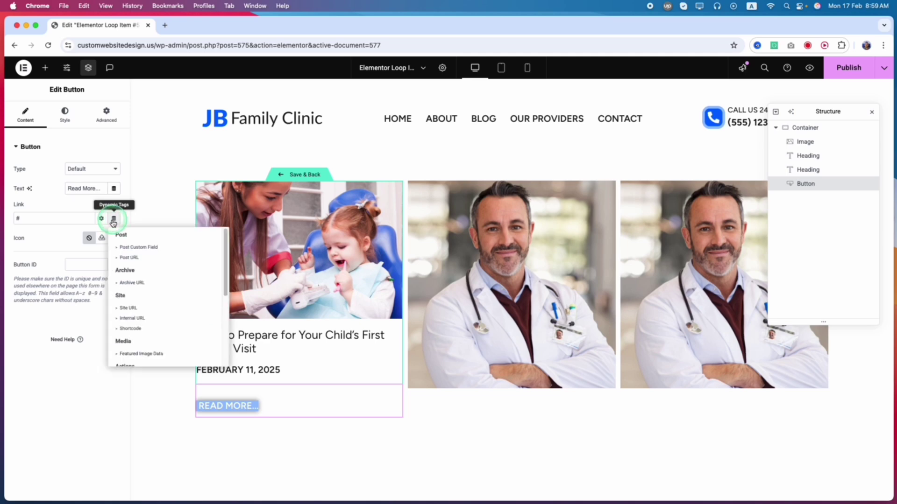
left_click(134, 260)
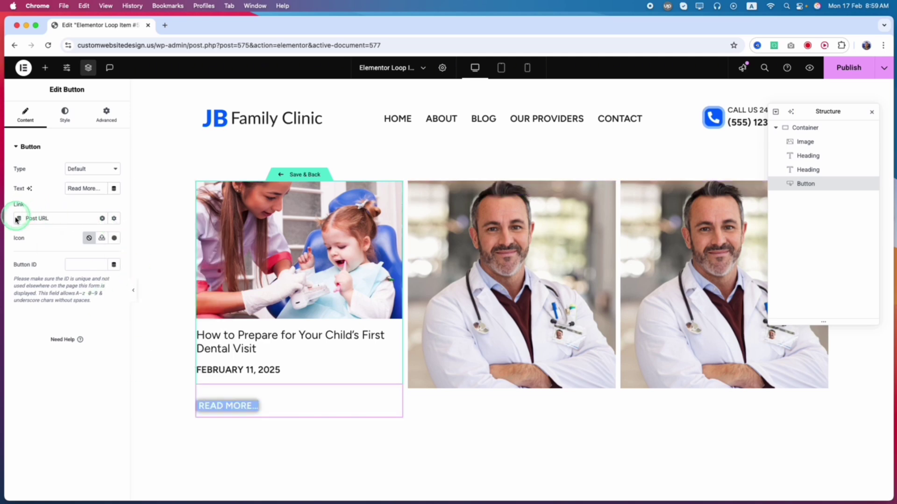
left_click(117, 220)
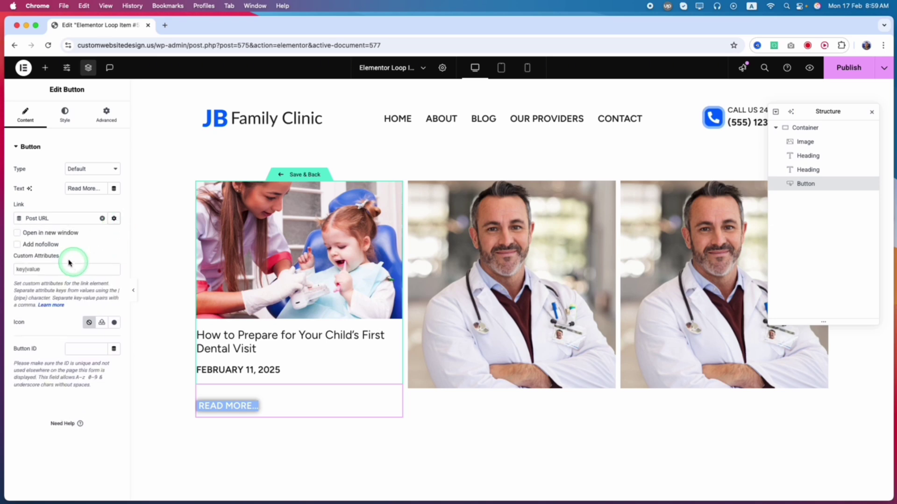
left_click(32, 233)
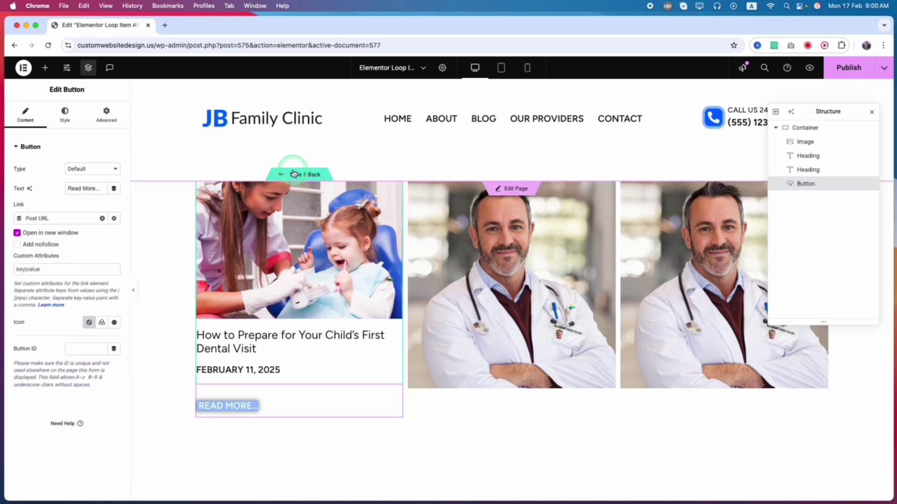
- Save the loop item template, return to the Blog page and view the live page
key("super+s")
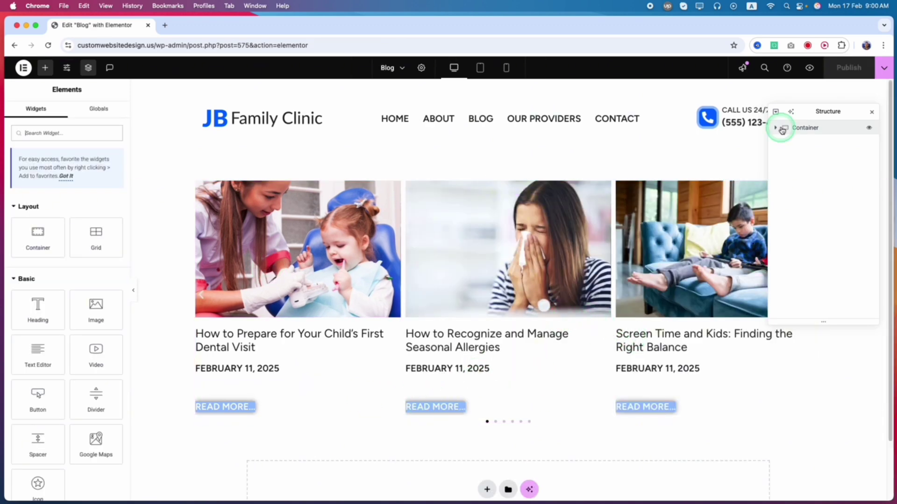
left_click(880, 72)
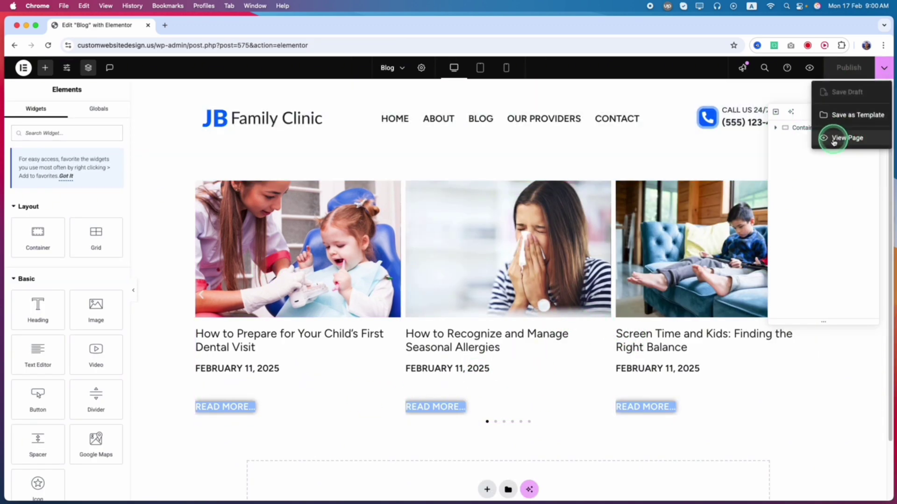
left_click(834, 140)
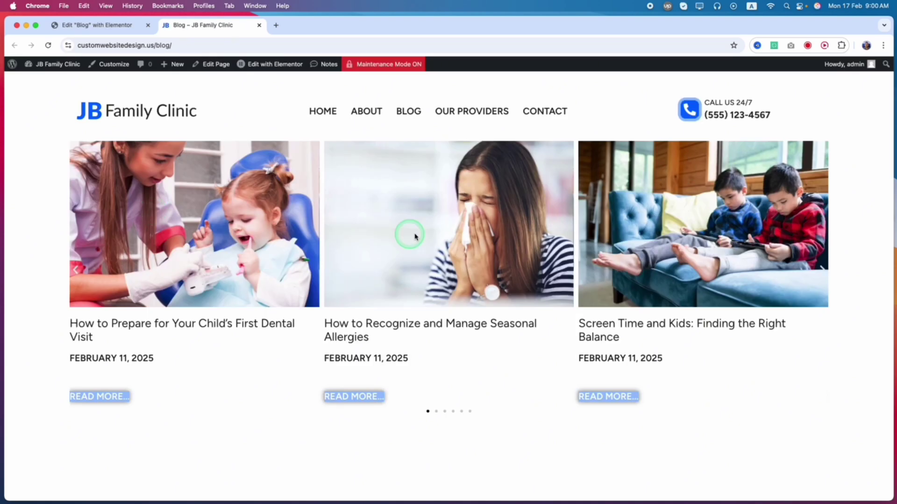
- Test the first post's Read More link, check the opened article and its URL, close it and return to the Blog page editor
left_click(99, 397)
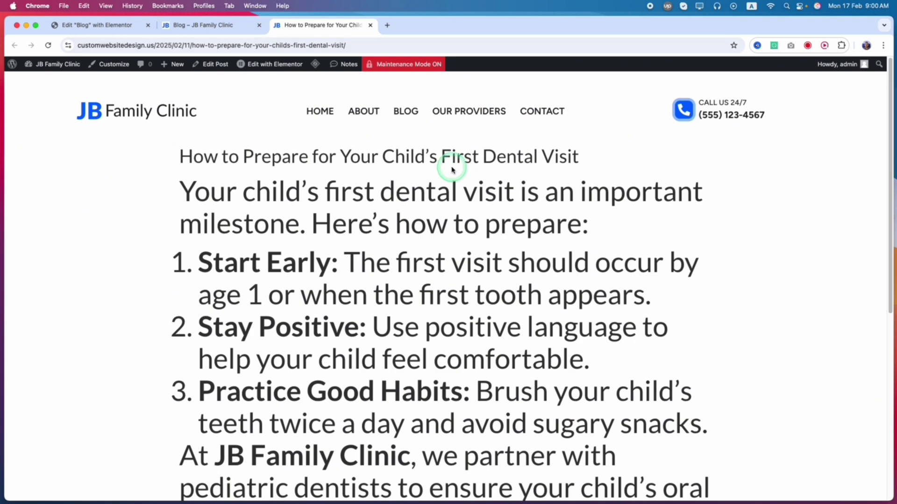
scroll(303, 299, "down", 6)
scroll(303, 301, "up", 6)
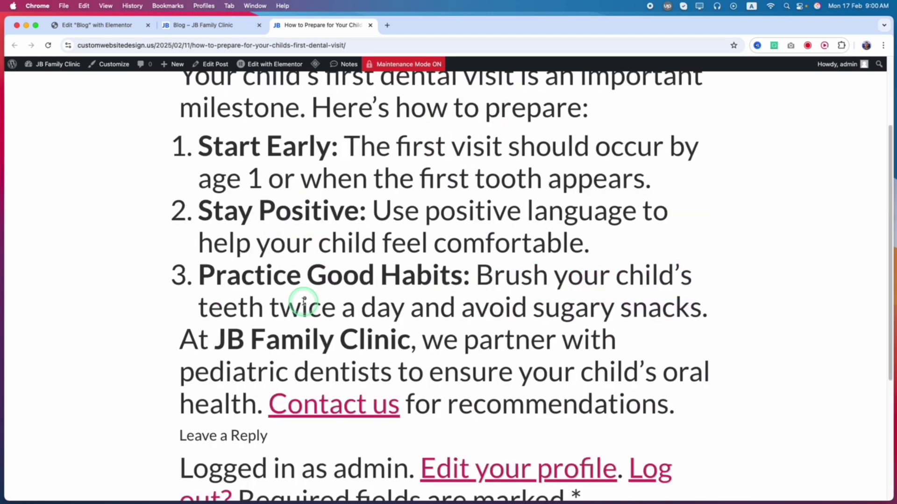
left_click_drag(347, 45, 94, 44)
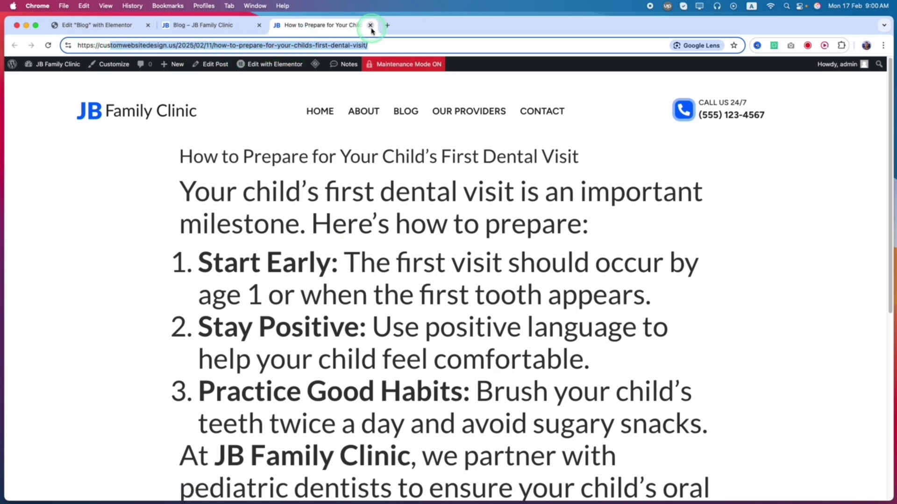
left_click(370, 25)
key("super+alt+Left")
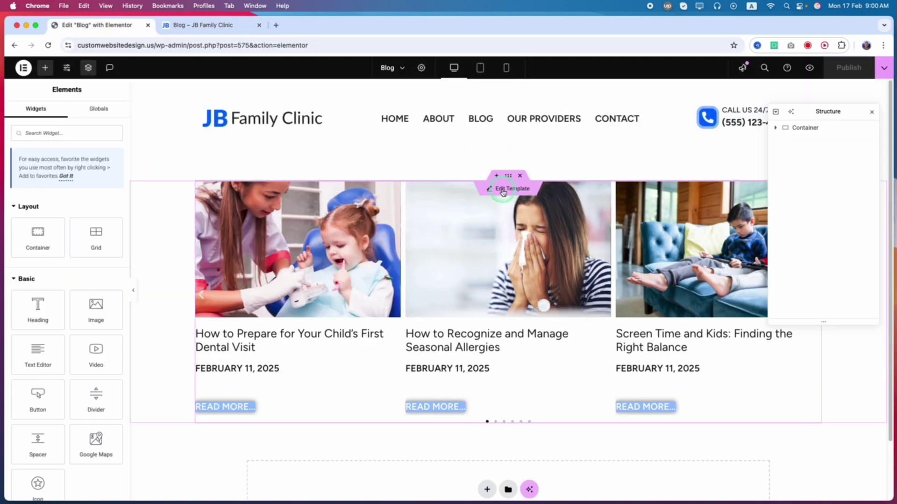
- Reopen the loop item template and delete the image, both headings and the button from its container
left_click(503, 191)
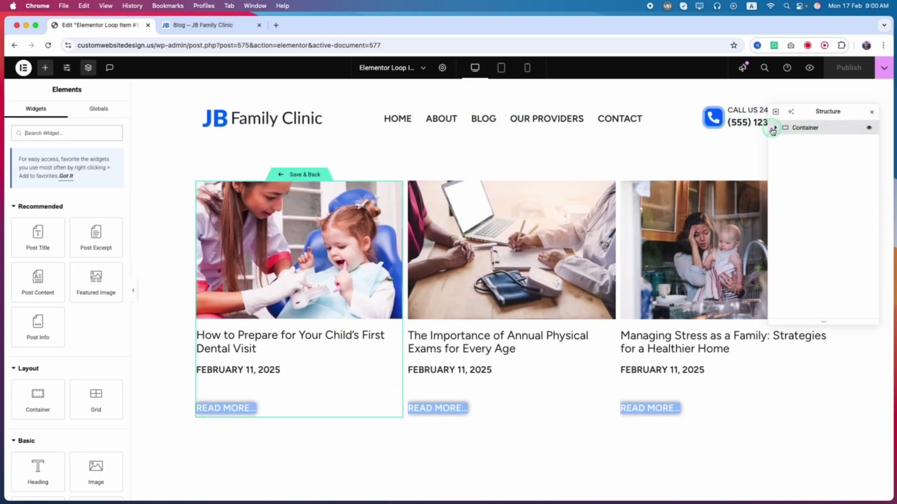
left_click(773, 130)
left_click(774, 128)
left_click(790, 144)
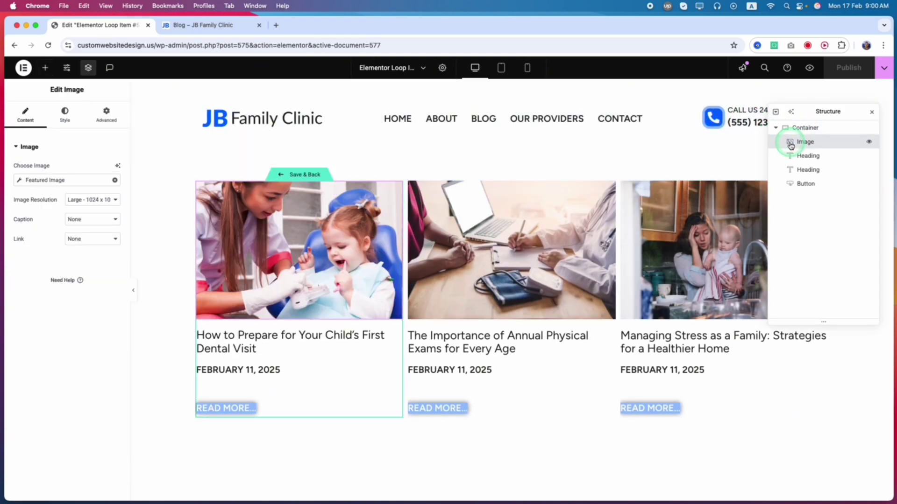
key("Delete")
left_click(789, 155)
key("Delete")
left_click(794, 143)
key("Delete")
left_click(796, 144)
key("Delete")
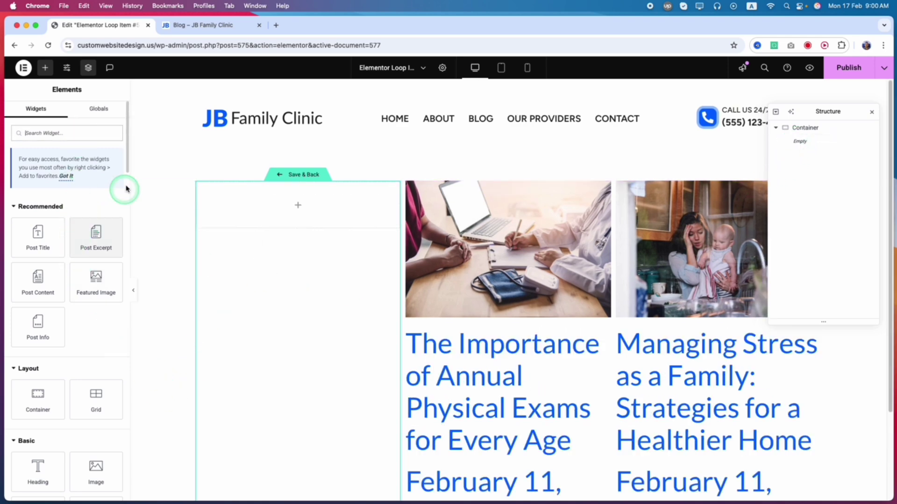
- Search the widgets for "call" and add a Call to Action widget to the empty loop item container
left_click(65, 135)
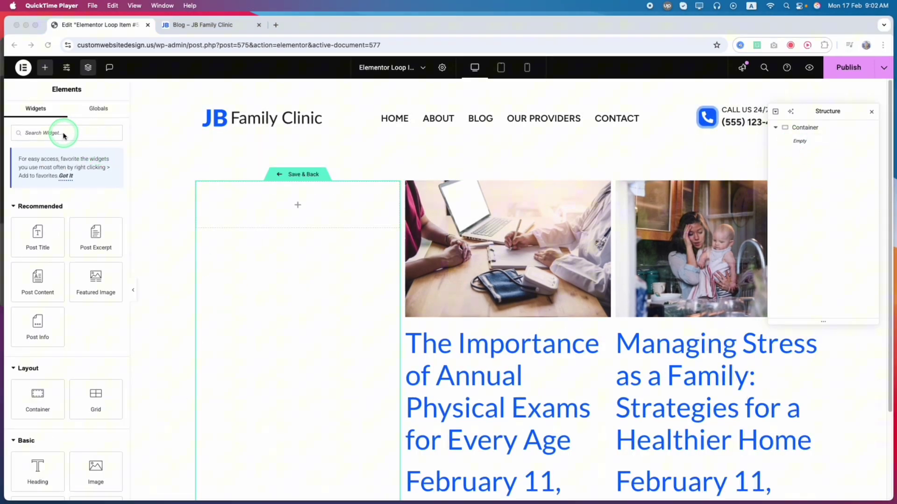
left_click(54, 132)
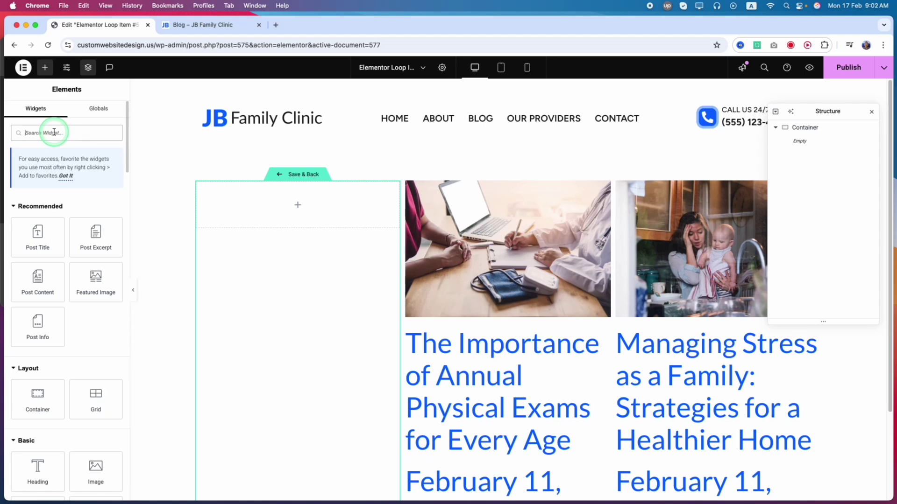
type("call")
left_click(34, 225)
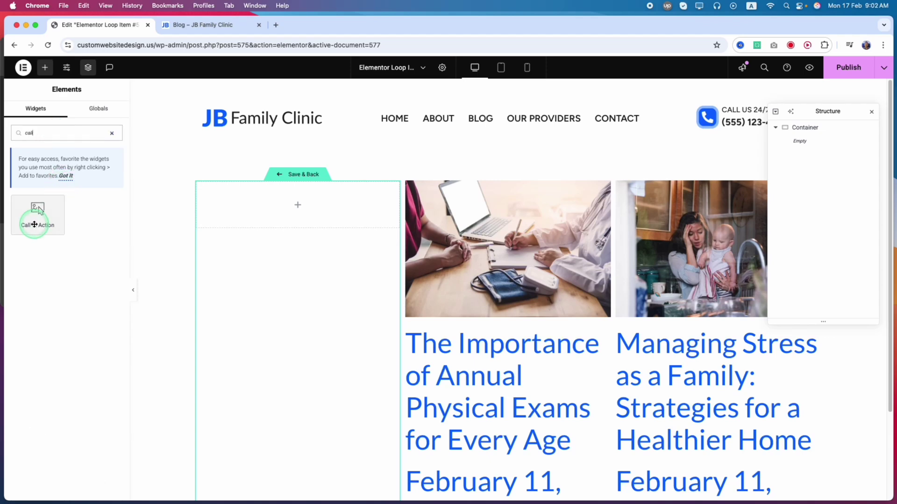
left_click_drag(33, 218, 252, 257)
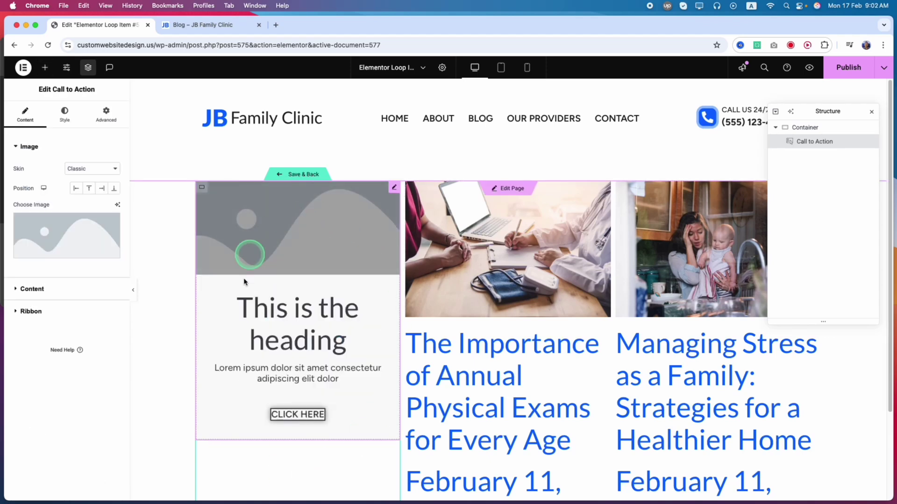
- Try the Cover skin and several image positions on the Call to Action, returning to the Classic skin with the image above
left_click(101, 169)
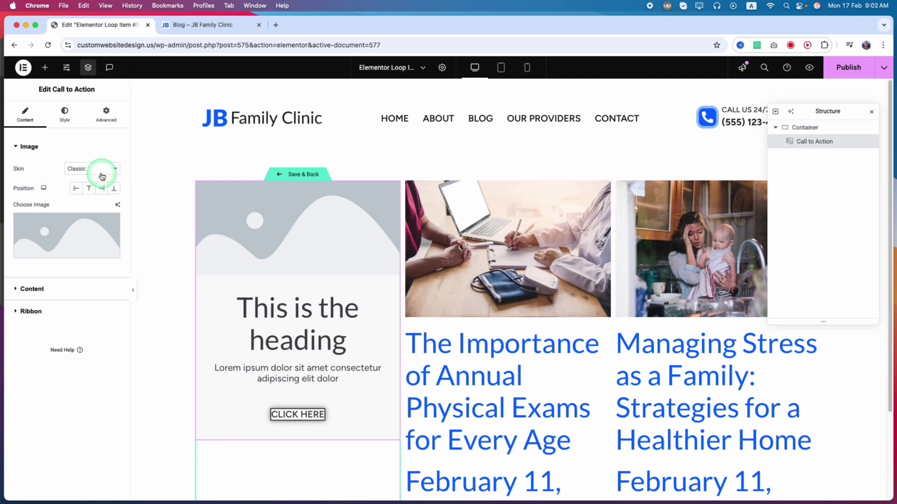
left_click(78, 179)
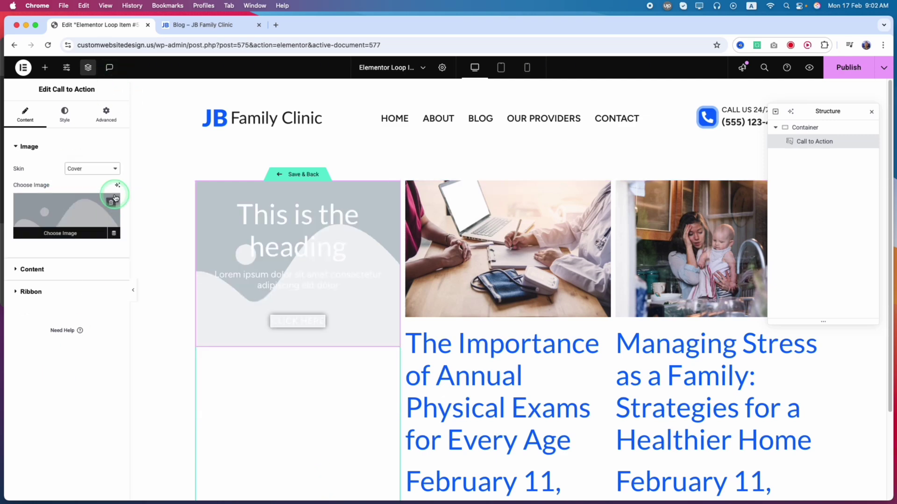
left_click(105, 169)
left_click(80, 160)
left_click(77, 189)
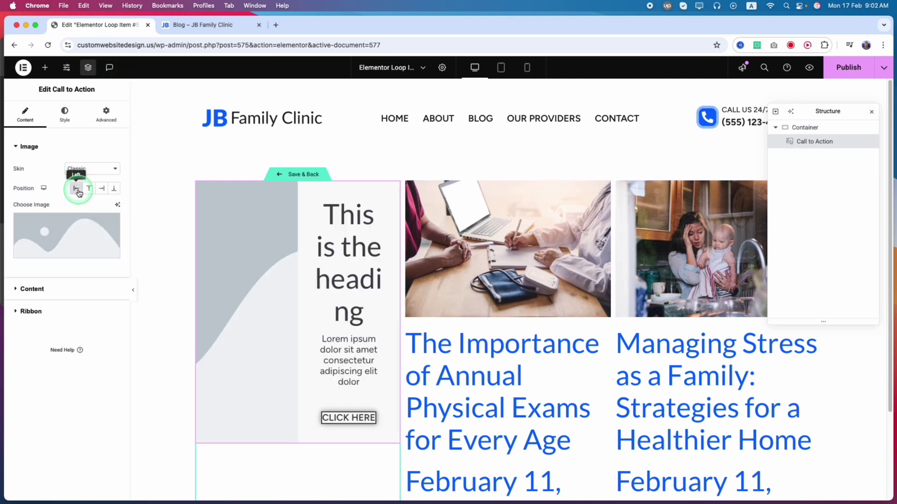
left_click(88, 190)
left_click(76, 190)
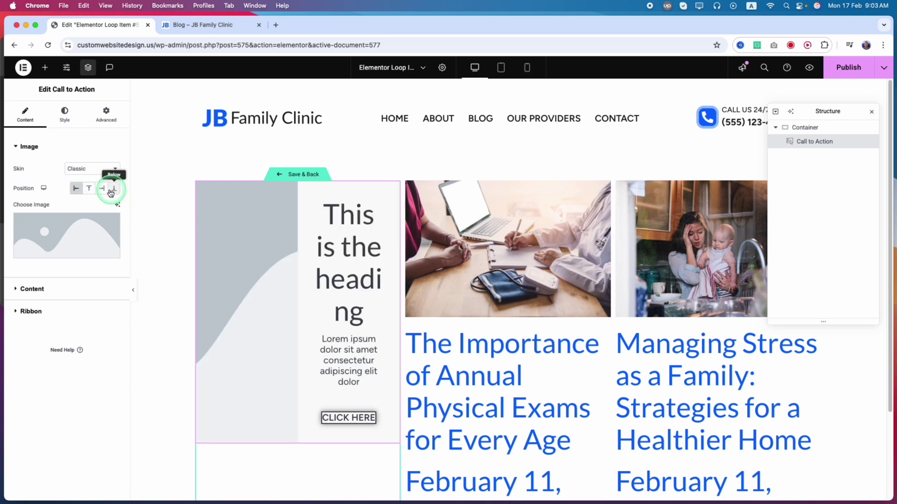
left_click(113, 189)
left_click(89, 188)
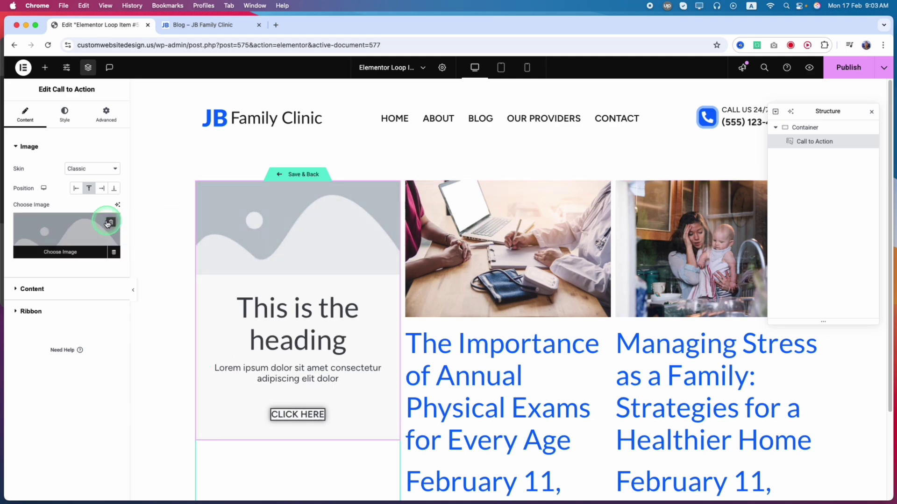
- Replace the Call to Action's placeholder image with the post's dynamic Featured Image
left_click(110, 224)
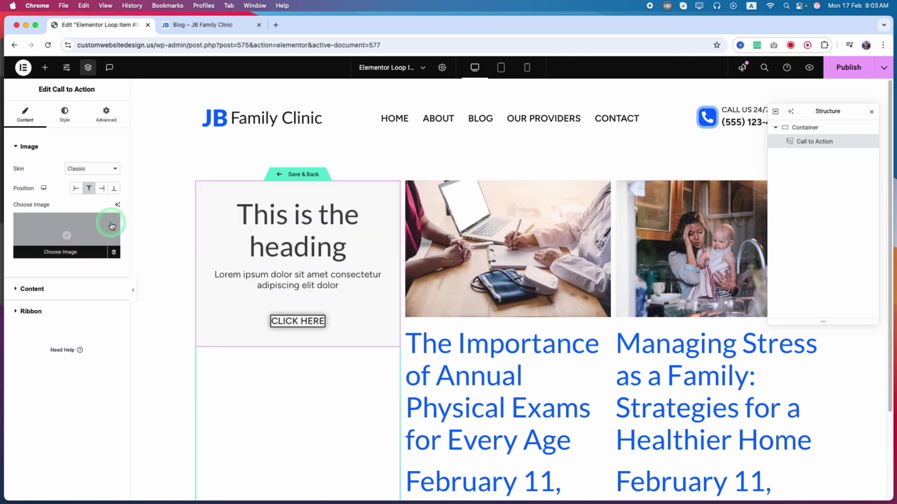
left_click(114, 254)
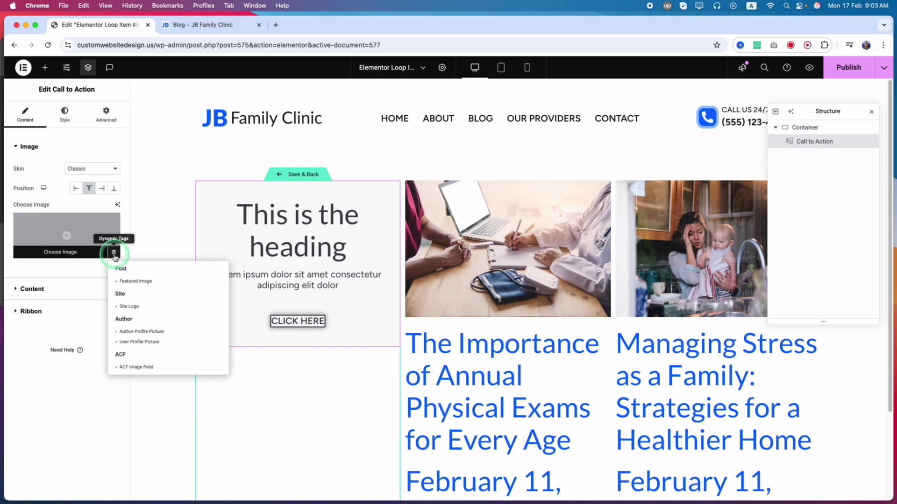
left_click(130, 283)
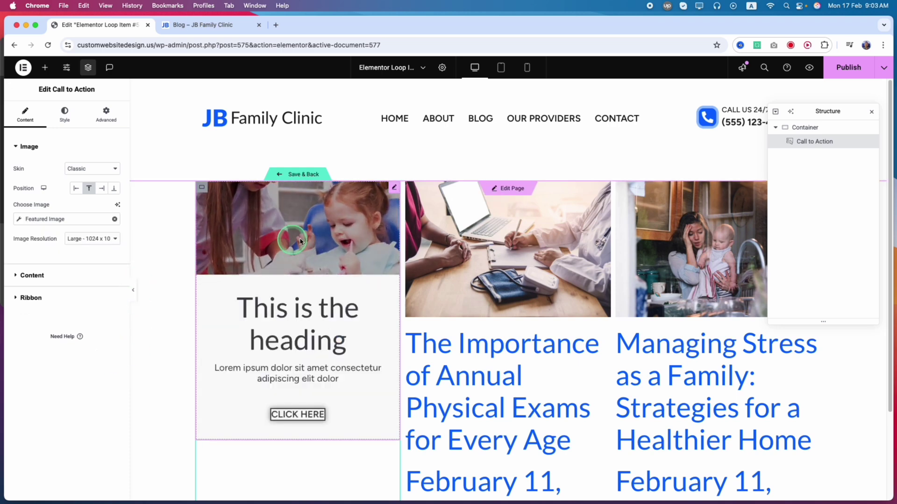
- Link the Call to Action's title to the dynamic Post Title and clear the description text
left_click(89, 280)
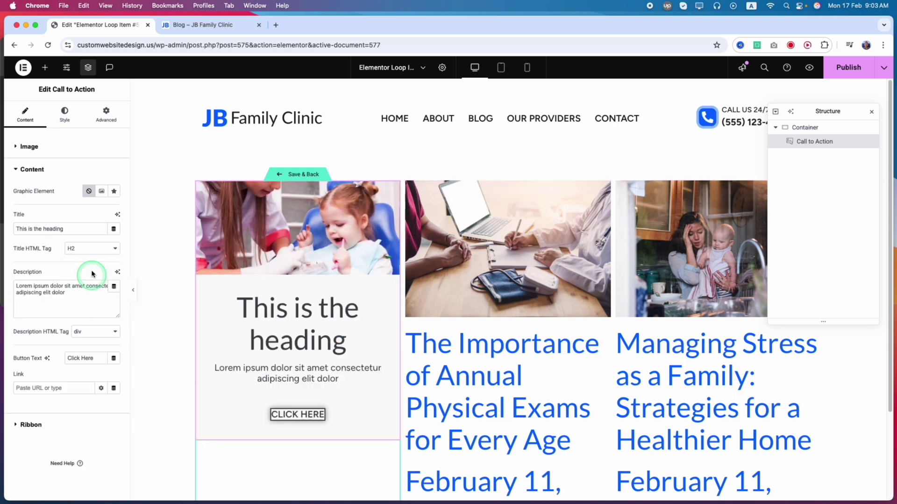
left_click(113, 230)
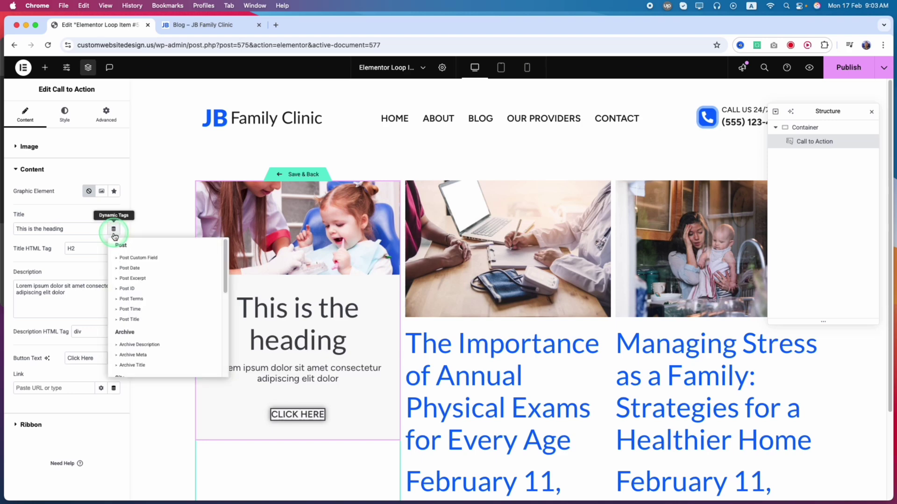
left_click(129, 320)
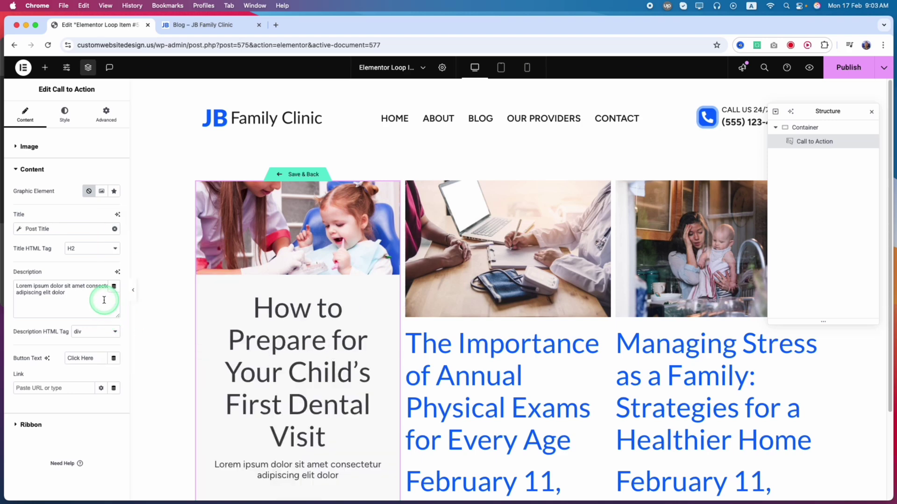
left_click(114, 289)
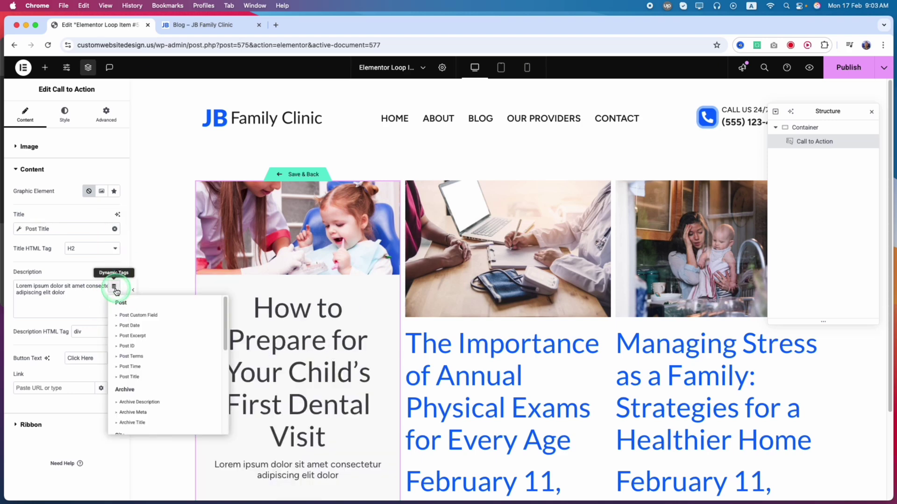
left_click(94, 296)
key("super+a")
key("BackSpace")
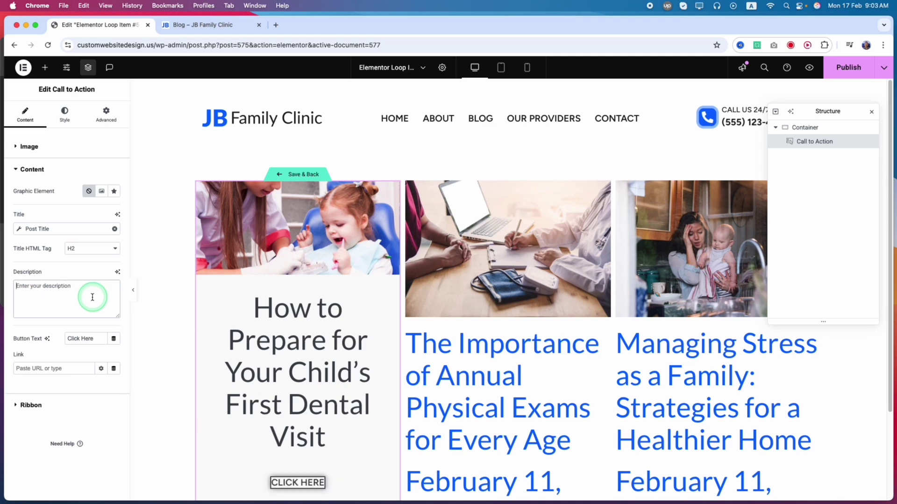
- Set the Call to Action's link to the dynamic Post URL and make it open in a new window
left_click(101, 368)
left_click(114, 368)
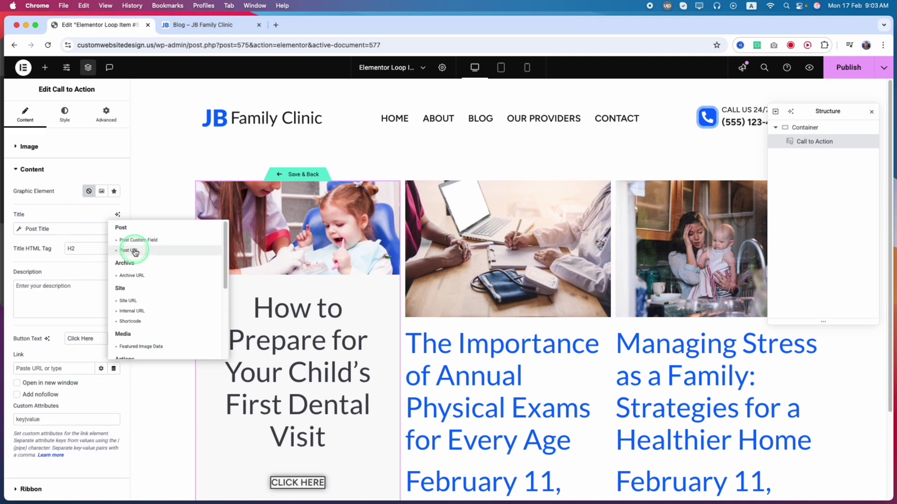
left_click(135, 252)
scroll(82, 375, "down", 3)
left_click(52, 311)
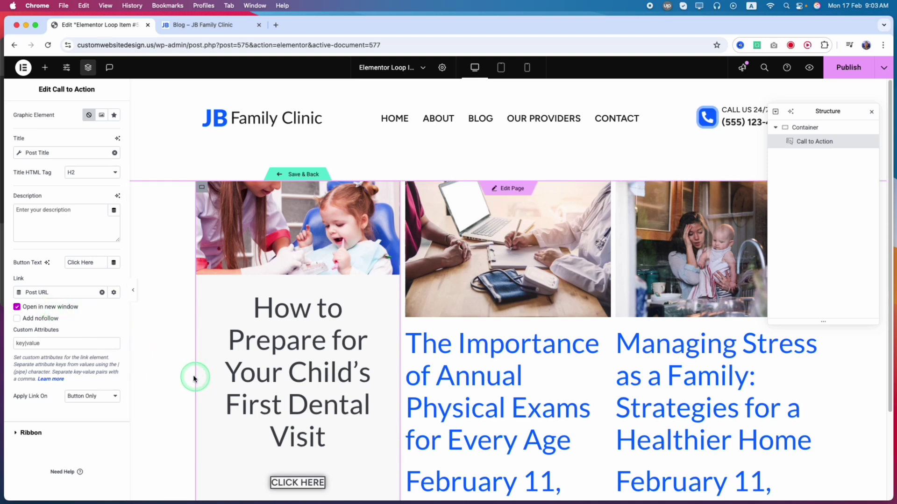
- Change the Call to Action's image skin to Cover
scroll(99, 328, "up", 3)
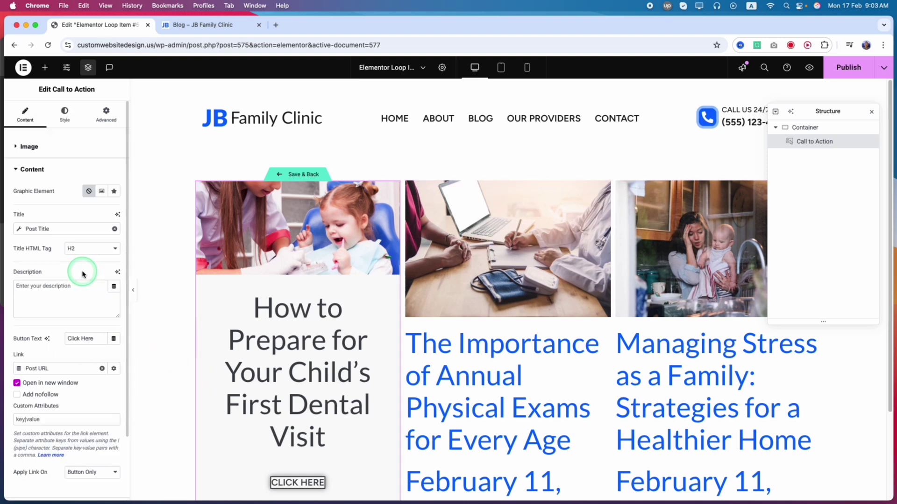
left_click(70, 146)
left_click(89, 169)
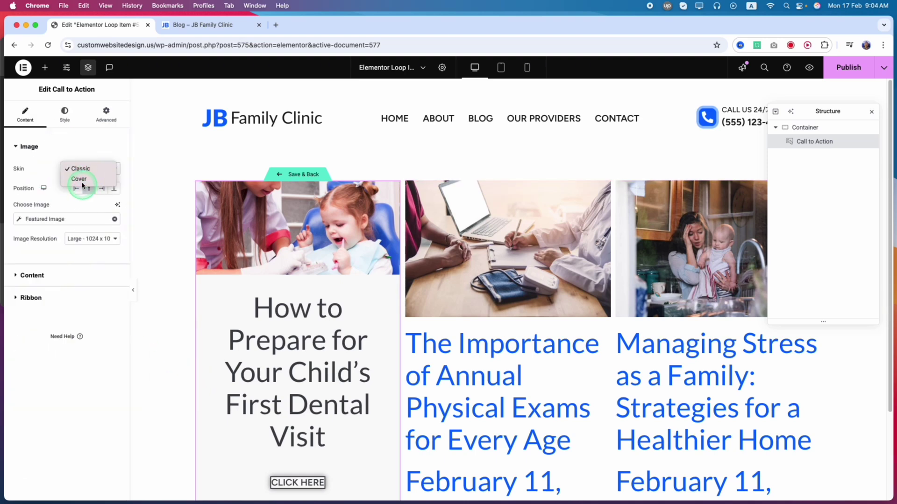
left_click(77, 179)
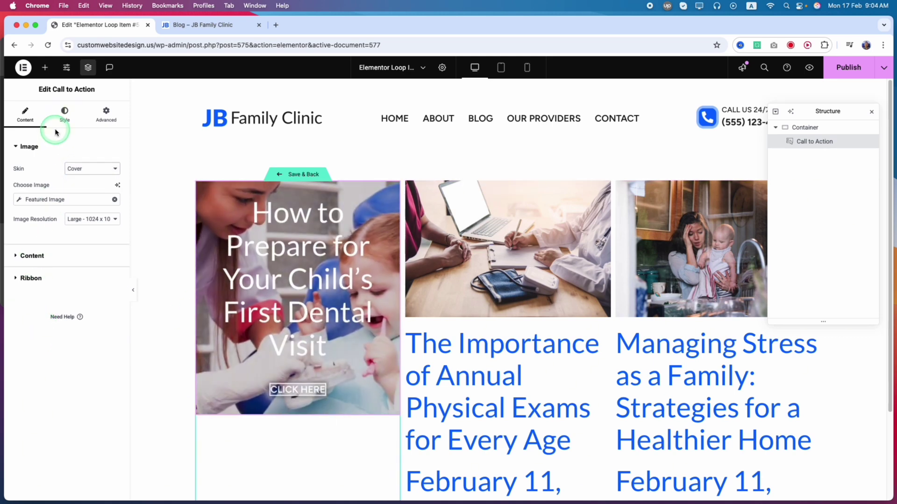
- Set the Call to Action box's padding to 10 px on all four sides with linked values
left_click(65, 115)
left_click(25, 247)
type("1")
type("0")
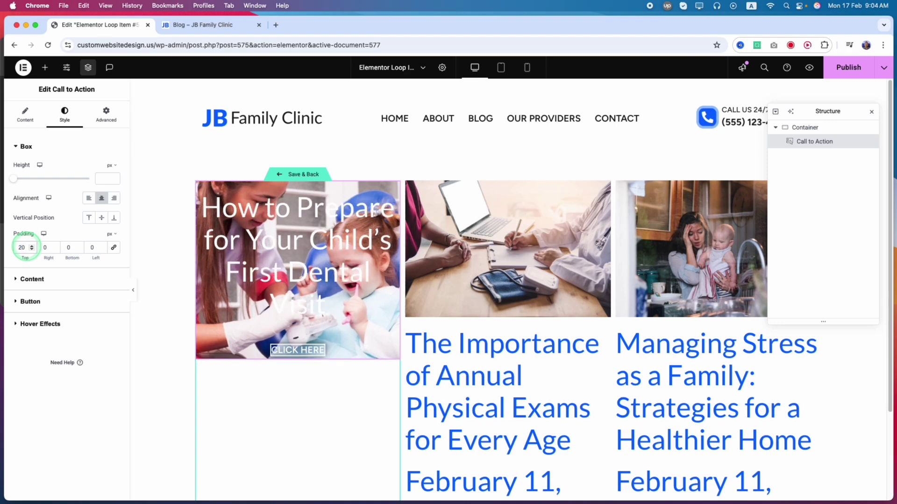
left_click(112, 247)
left_click(24, 249)
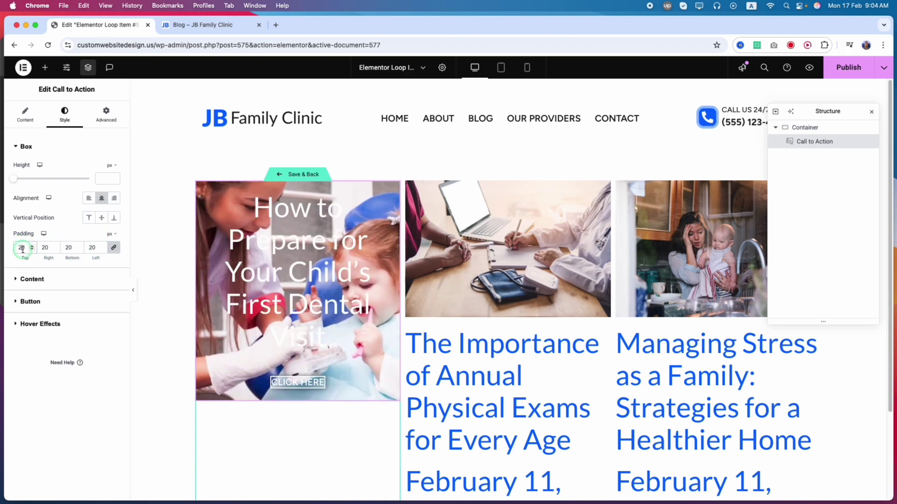
type("10")
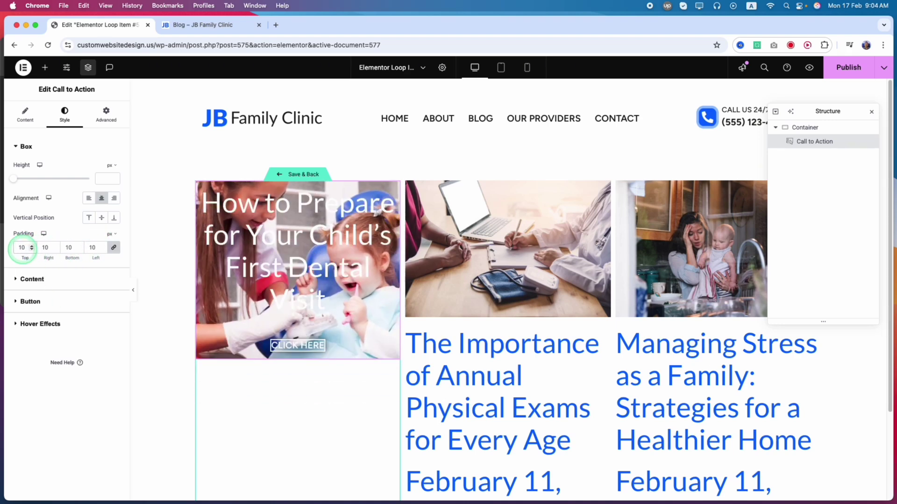
- Give the Call to Action title the Subheading global font and the Secondary global color (#FFFFFF)
left_click(26, 279)
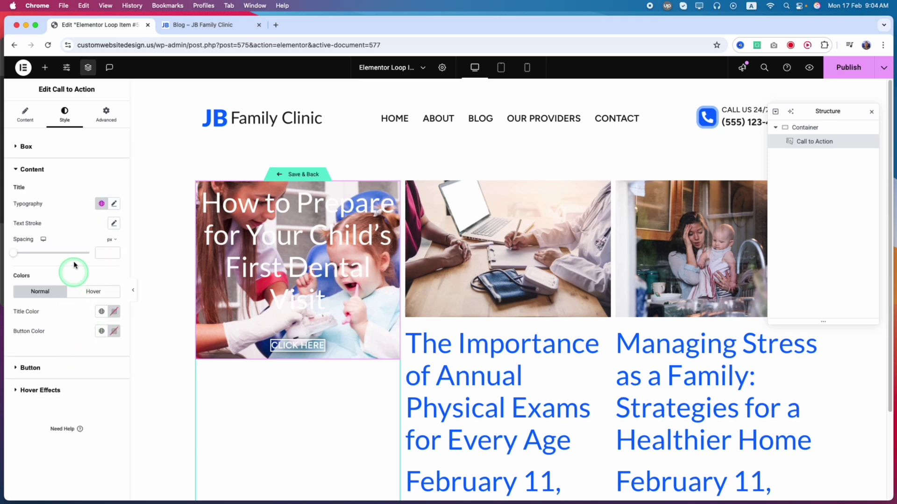
left_click(100, 205)
left_click(61, 280)
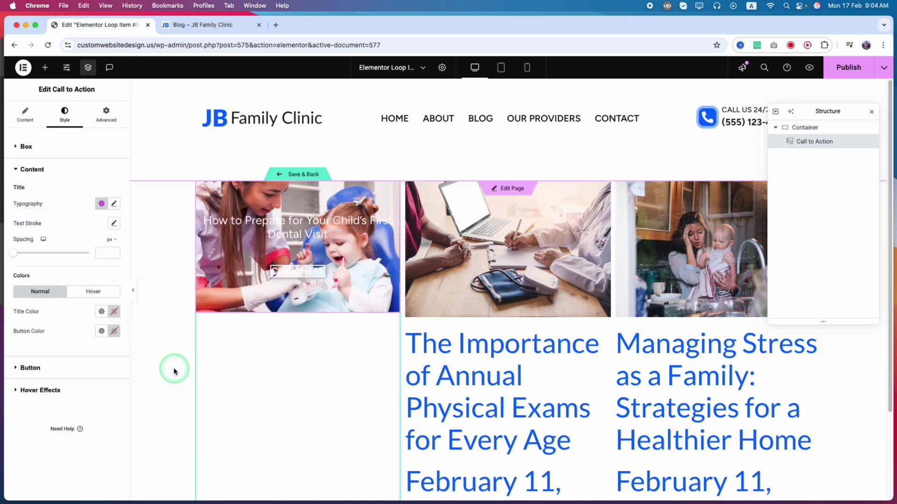
left_click(101, 312)
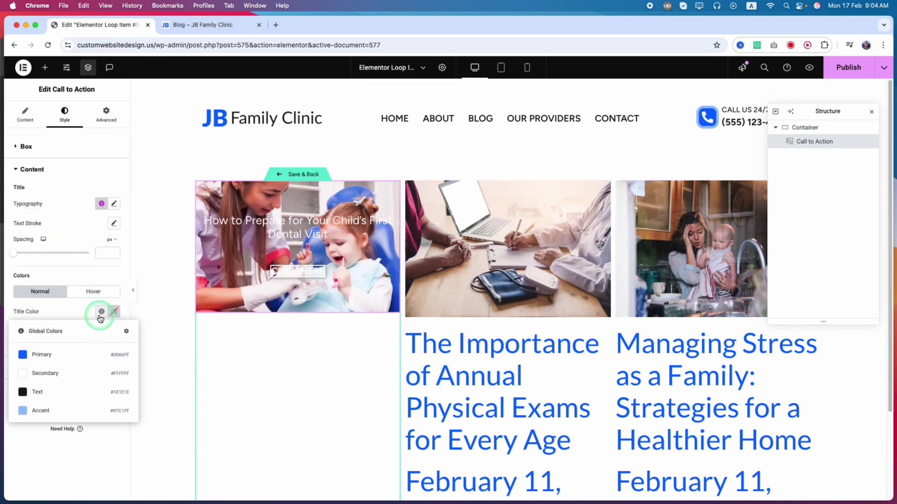
left_click(100, 316)
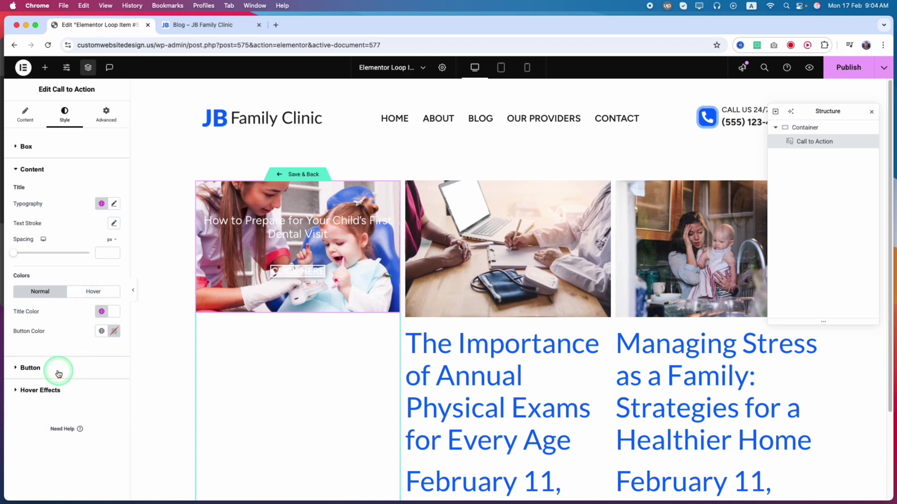
- Set the Call to Action button's padding to 12 px on all sides
left_click(61, 371)
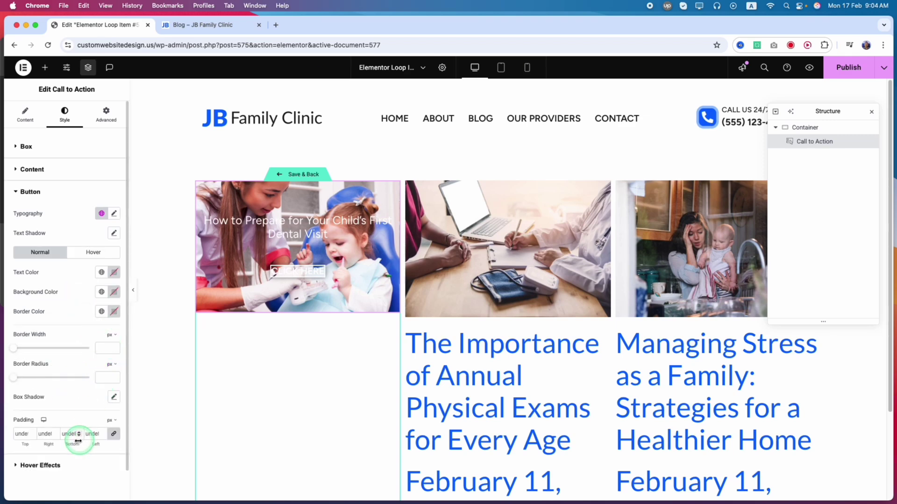
left_click(23, 435)
type("20")
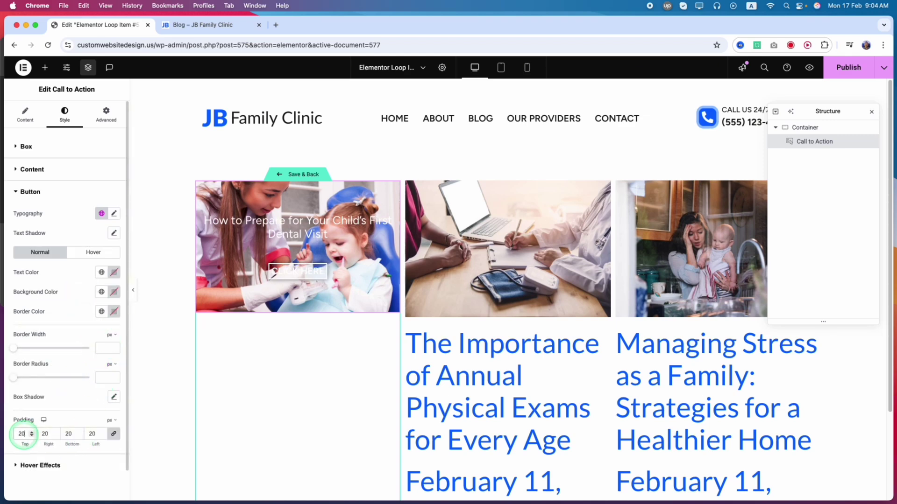
type("12")
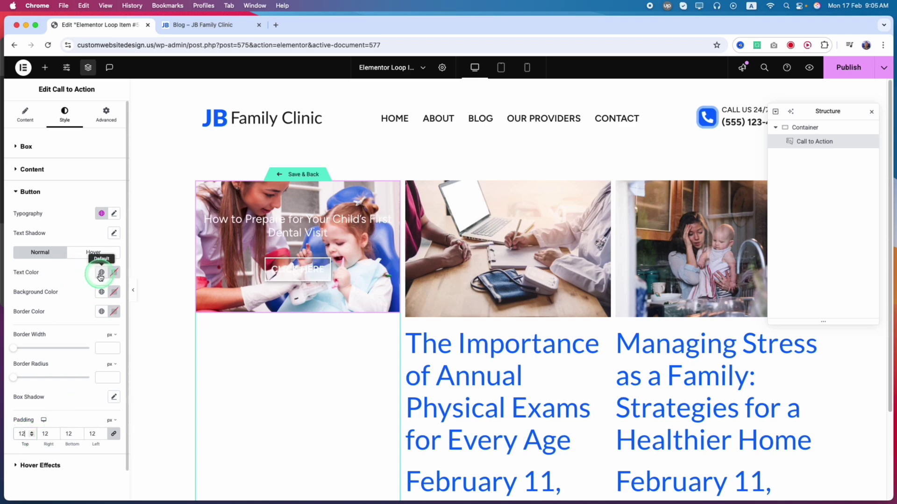
- Keep the button's global font and set its background color to the Primary global color (#0066FF)
left_click(99, 215)
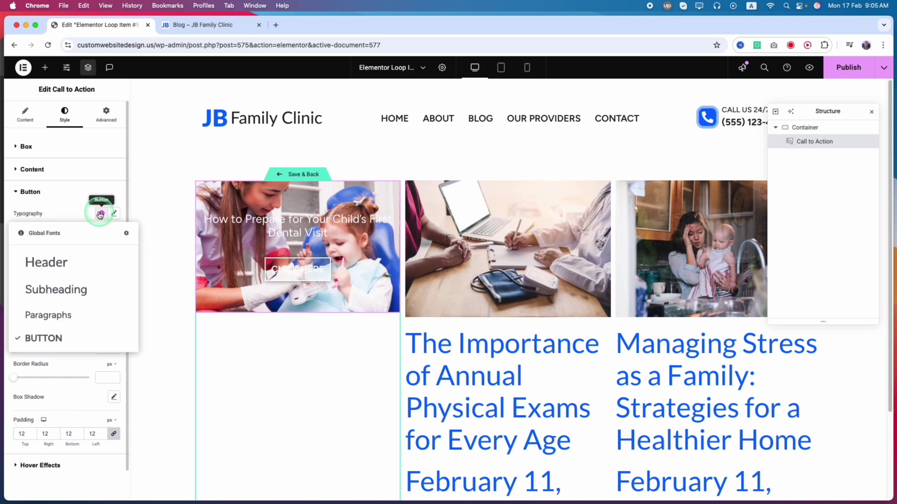
left_click(99, 215)
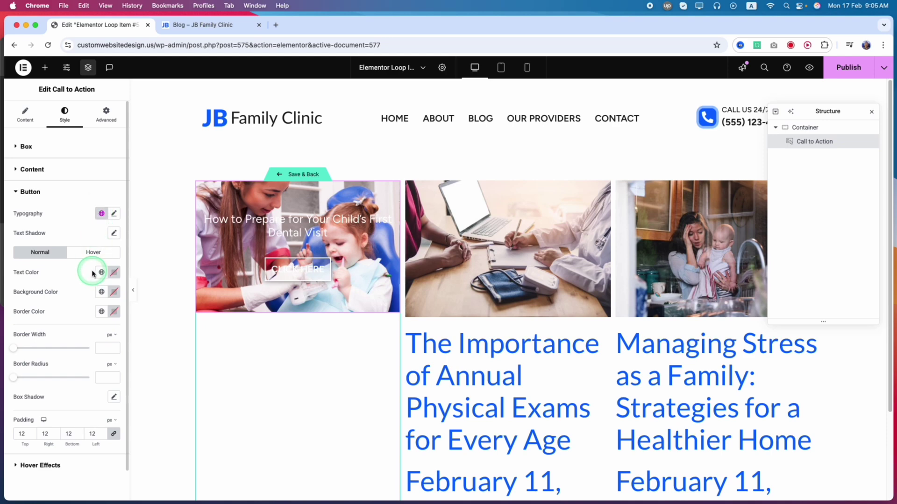
left_click(101, 292)
left_click(74, 333)
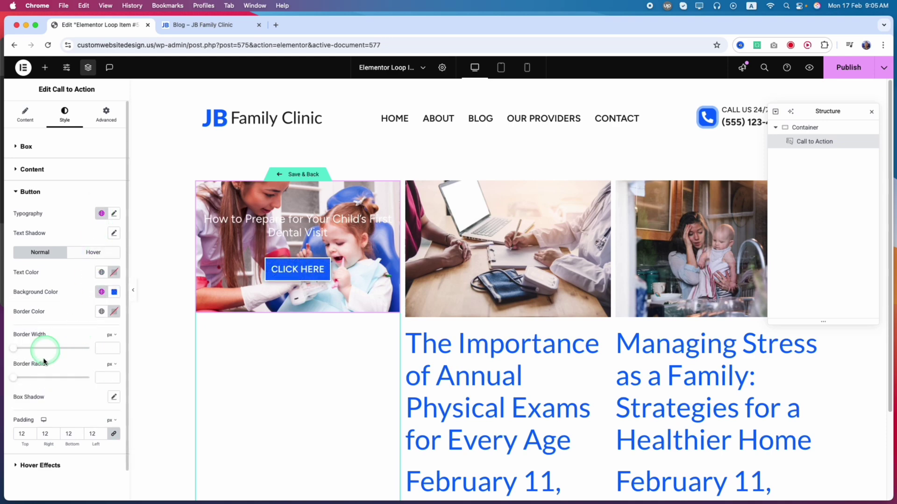
- Increase the Call to Action box's height to 415 px
left_click(70, 147)
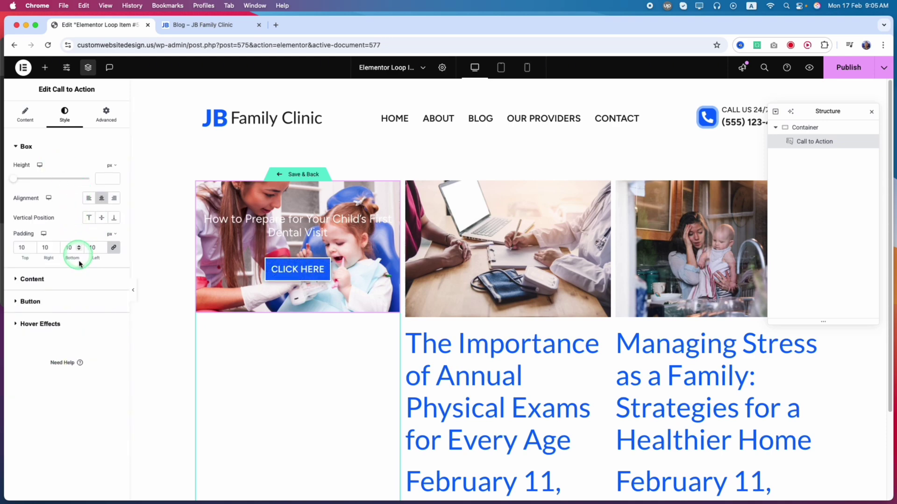
left_click_drag(13, 178, 40, 183)
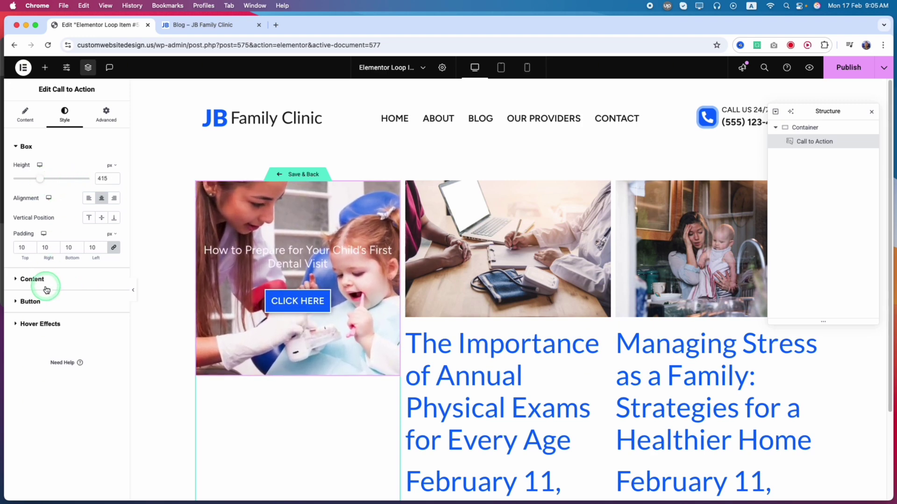
- Set the Call to Action's normal background overlay to the Text global color (#1E1E1E)
left_click(40, 323)
left_click(101, 373)
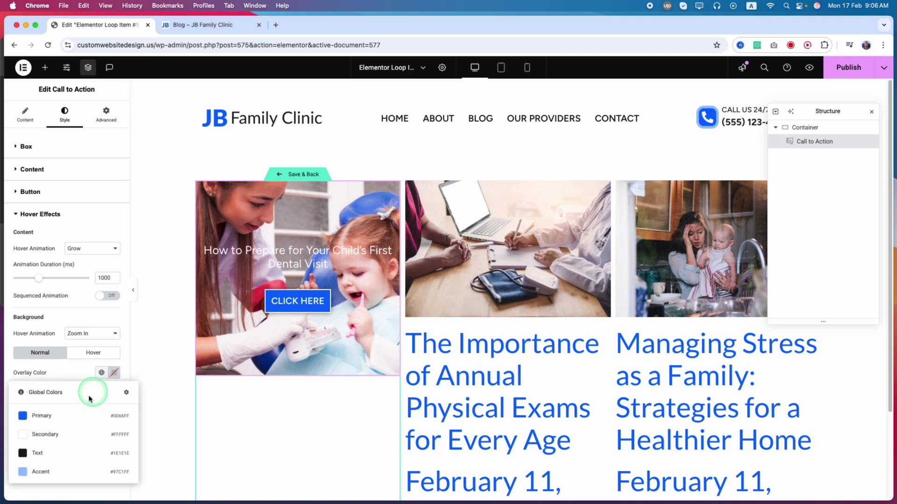
left_click(54, 417)
left_click(102, 376)
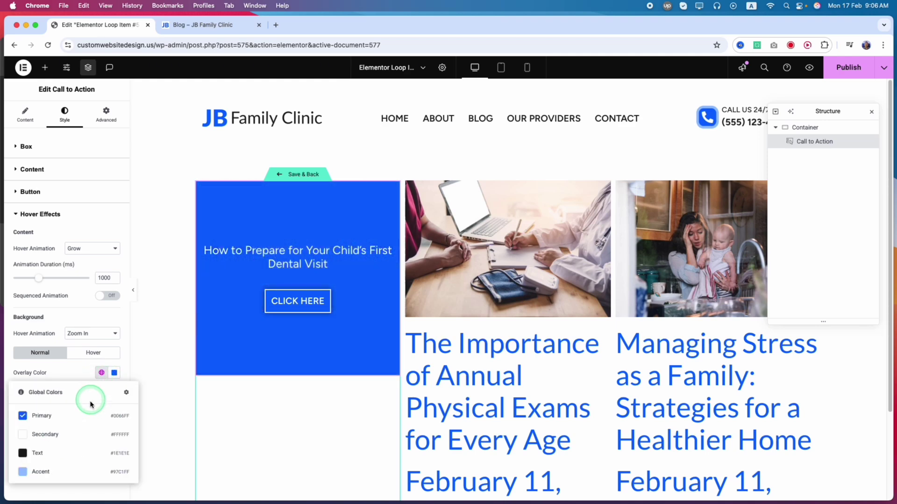
left_click(74, 451)
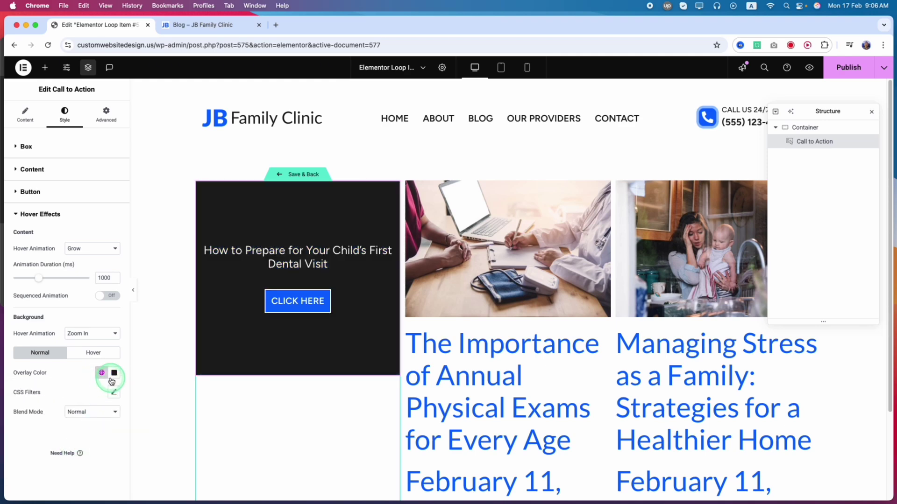
- Lower the overlay color's opacity to about one third, and save the loop item to return to the Blog page
left_click(114, 373)
left_click_drag(163, 342, 89, 337)
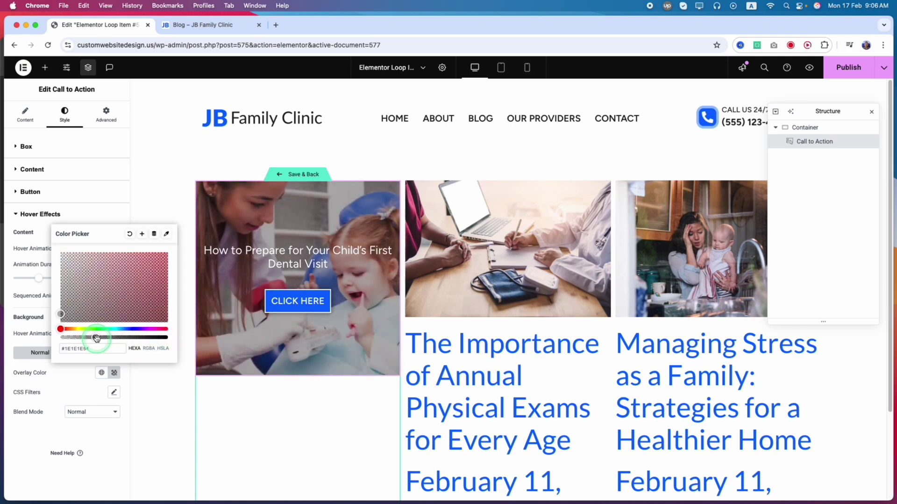
left_click(70, 213)
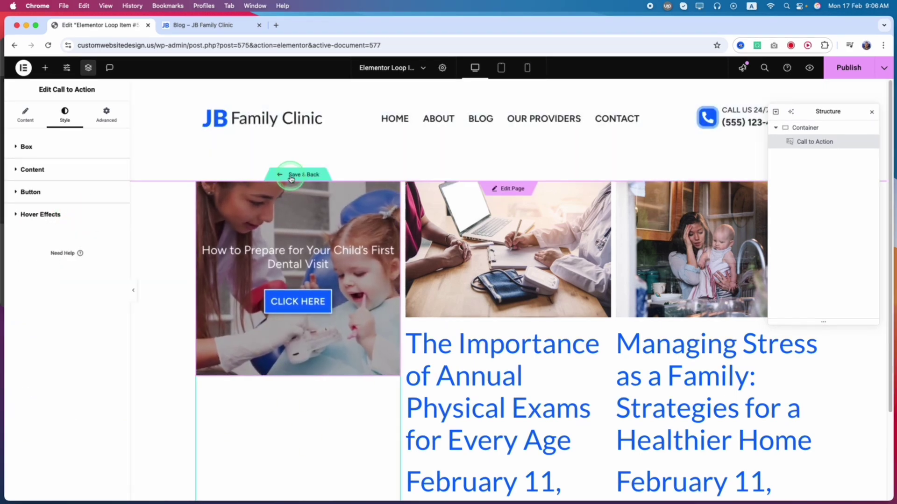
left_click(290, 180)
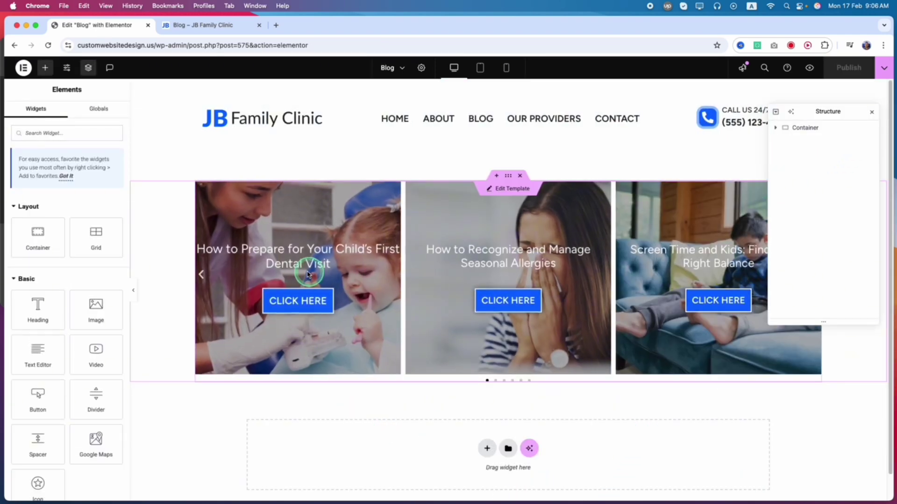
- Set the Loop Carousel to 4 slides in total with 2 slides on display
left_click(472, 208)
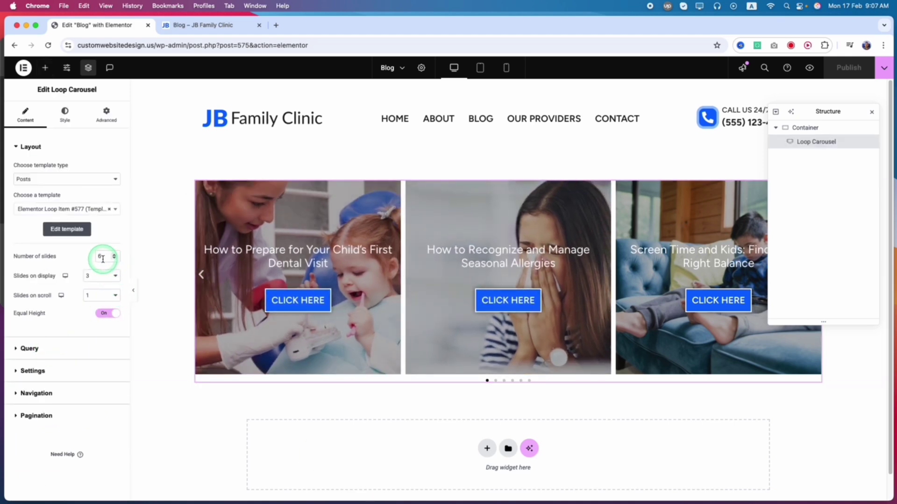
type("5")
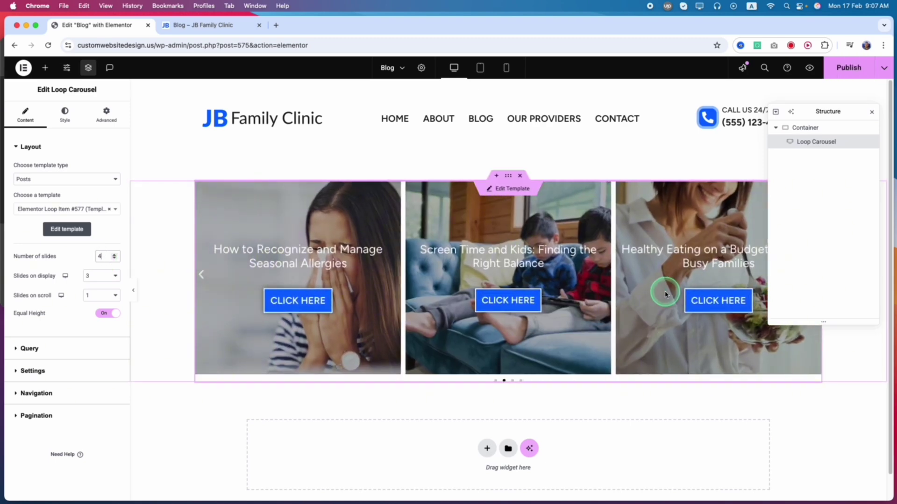
left_click(95, 276)
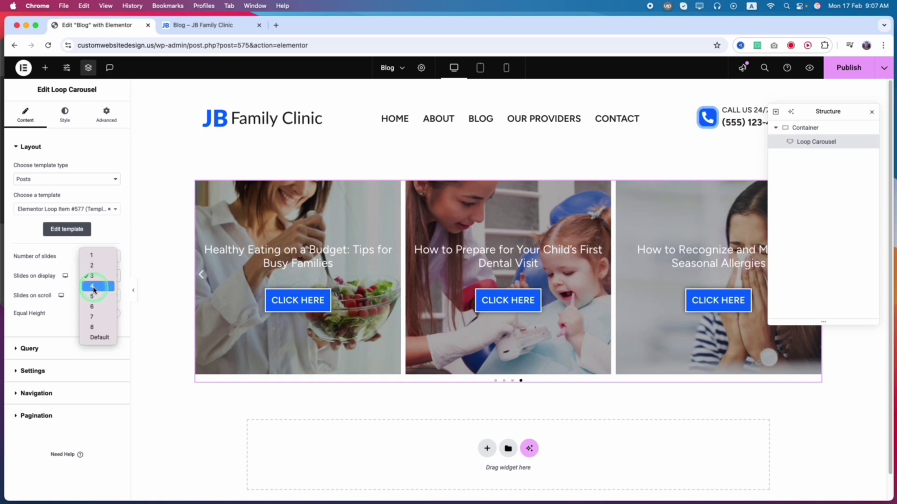
left_click(92, 266)
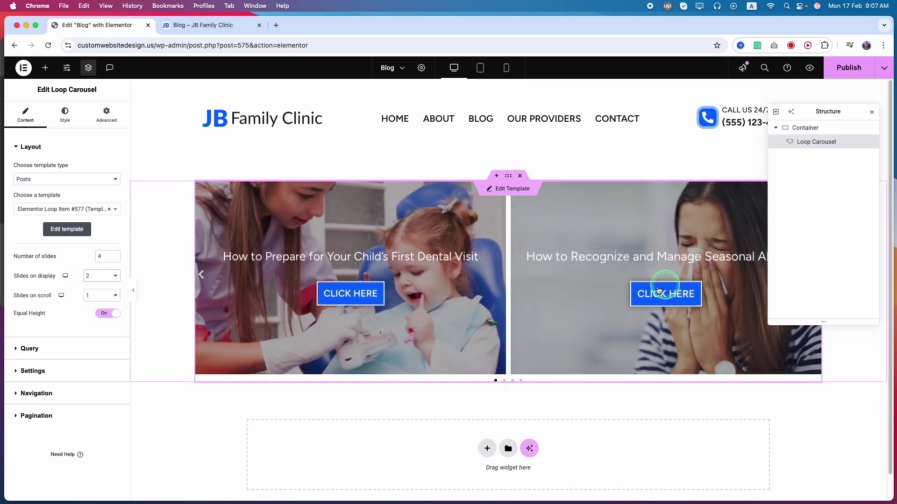
left_click(38, 393)
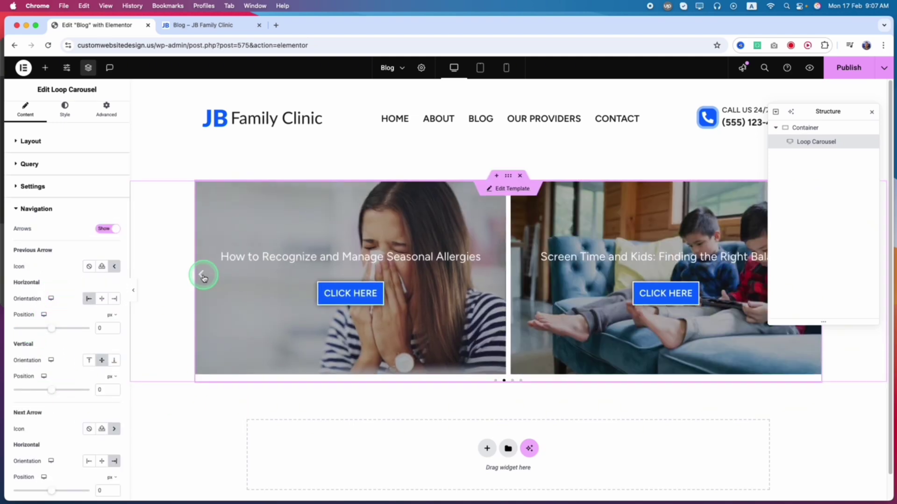
left_click(104, 229)
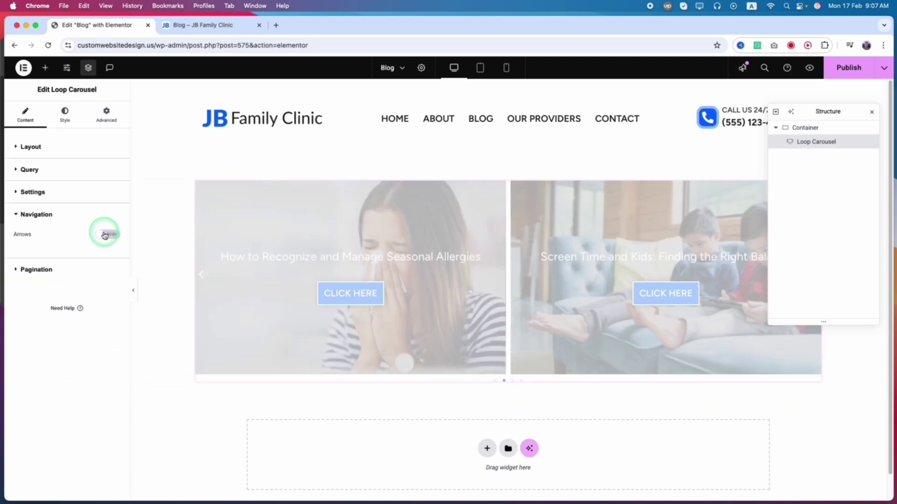
left_click(105, 235)
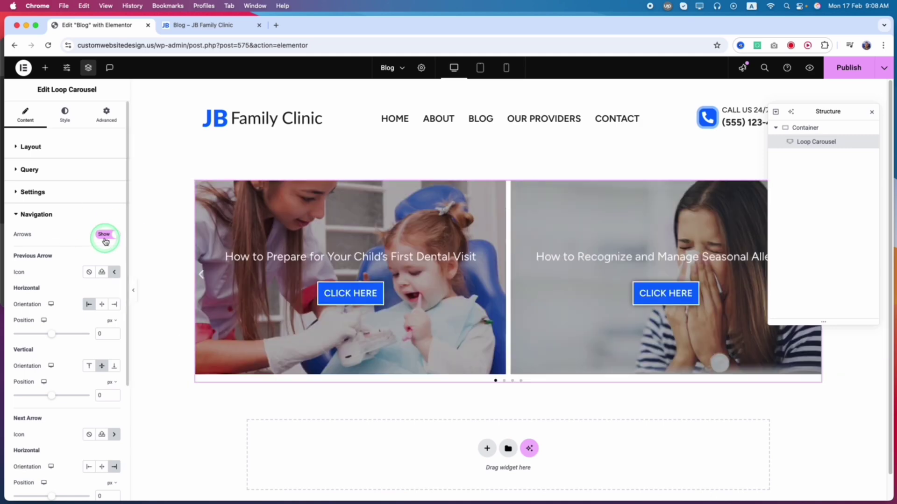
- Set the carousel's navigation arrow size to 39 px and color the arrows with the Primary global color (#0066FF)
left_click(65, 114)
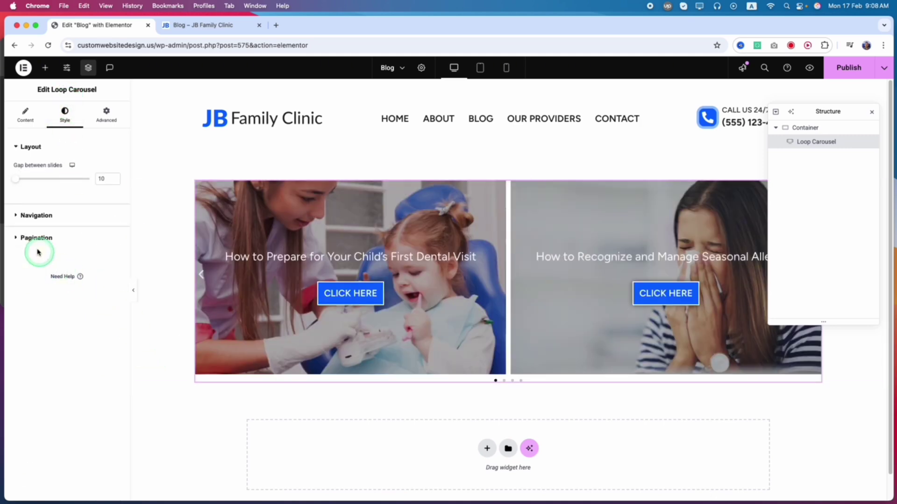
left_click(35, 219)
left_click_drag(21, 217, 26, 219)
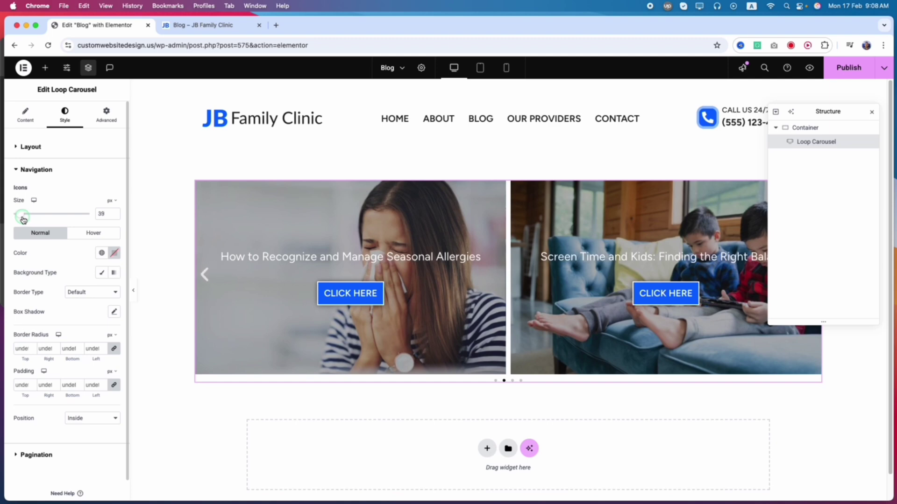
left_click(65, 258)
left_click(101, 252)
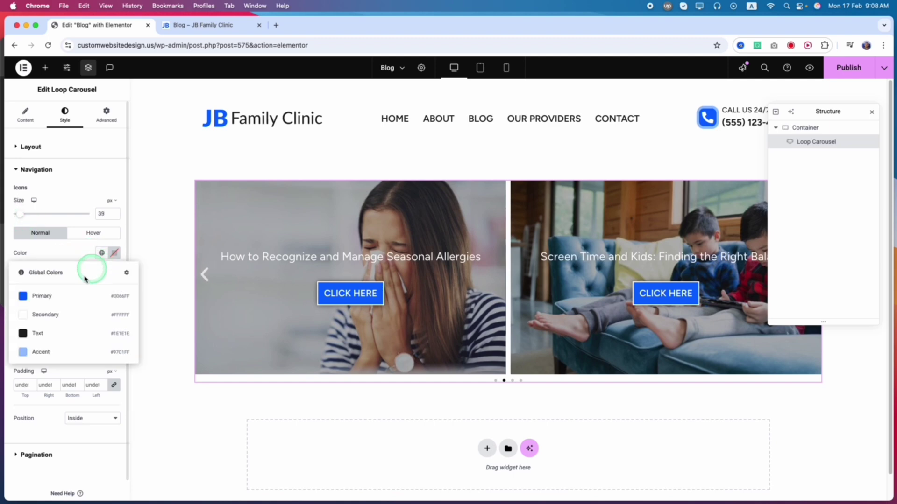
left_click(75, 297)
- Set the carousel's navigation arrow position to Outside
left_click(92, 418)
left_click(89, 427)
left_click(112, 493)
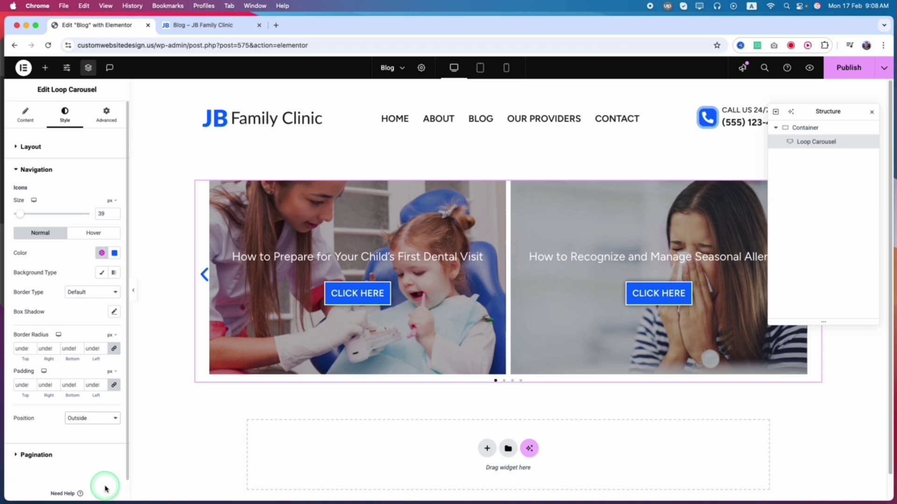
- Set the space between the carousel's pagination dots to 10 px and the dot size to 19 px
left_click(36, 455)
left_click_drag(17, 240, 28, 236)
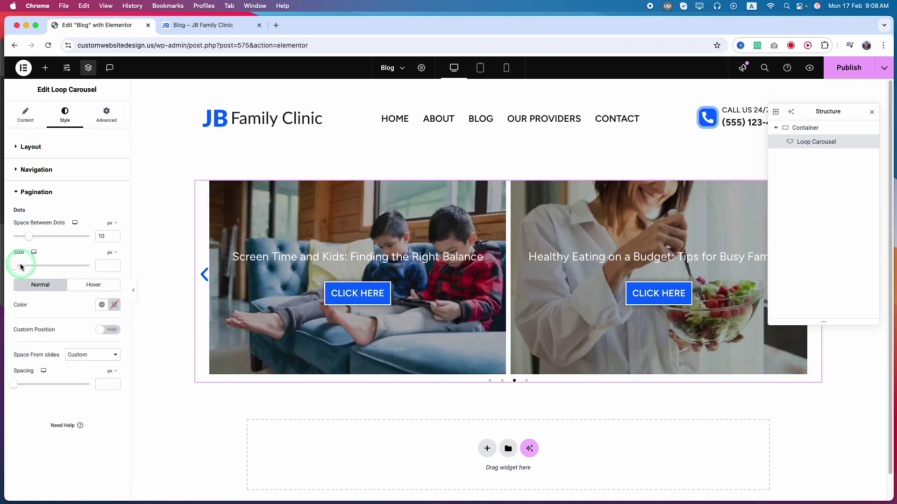
left_click_drag(20, 271, 22, 270)
- Space the pagination dots 24 px from the slides and give them the Primary global color (#0066FF)
left_click_drag(14, 384, 33, 396)
left_click(100, 305)
left_click(41, 351)
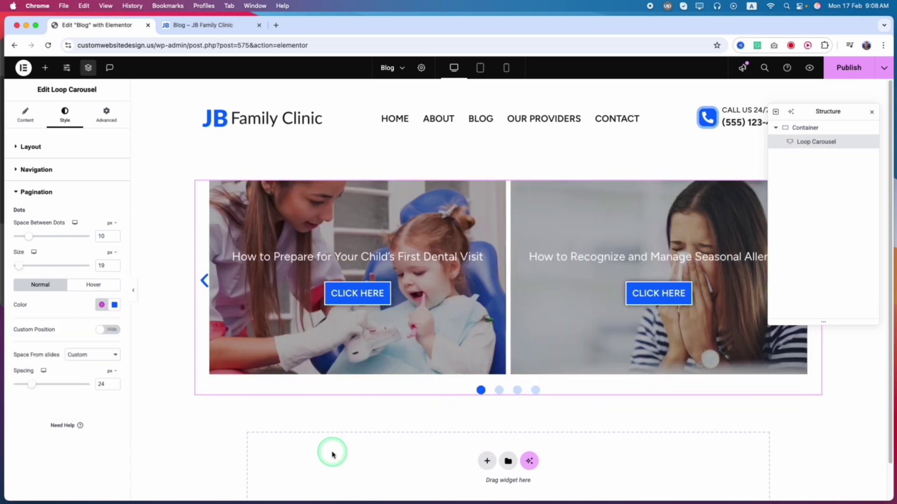
- Publish the Blog page changes and view the page on the live site
left_click(864, 72)
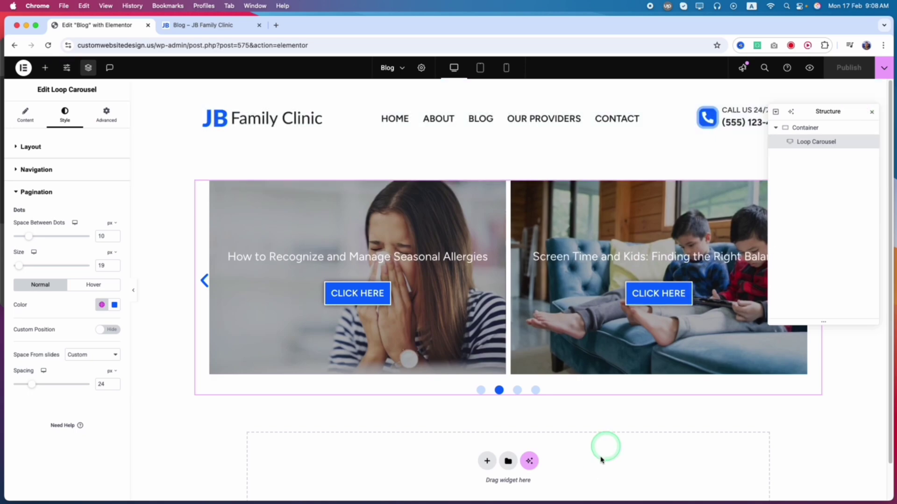
left_click(884, 68)
left_click(837, 140)
- Advance the carousel on the live Blog page to check its slides, arrows and pagination dots
left_click(621, 389)
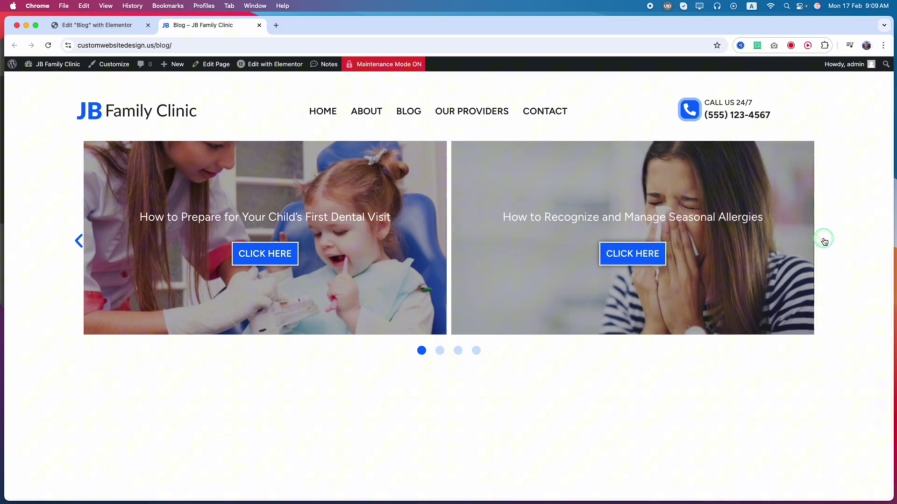
left_click(823, 241)
left_click(823, 241)
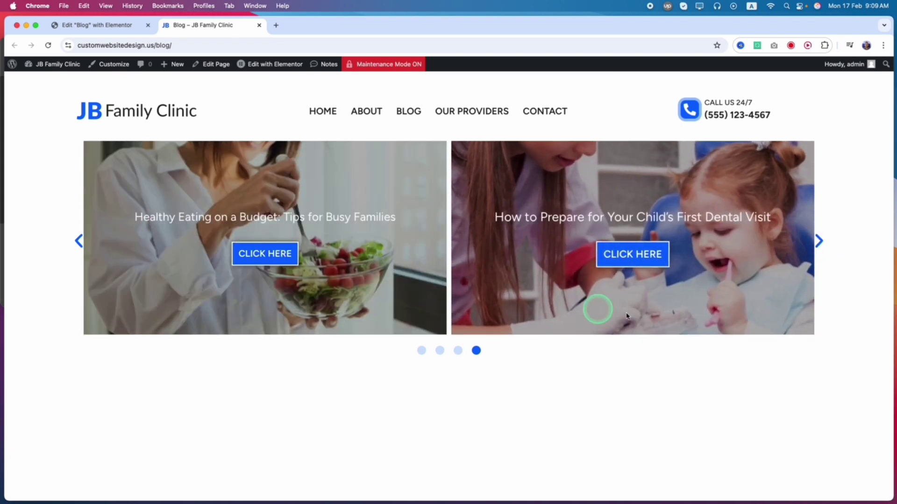